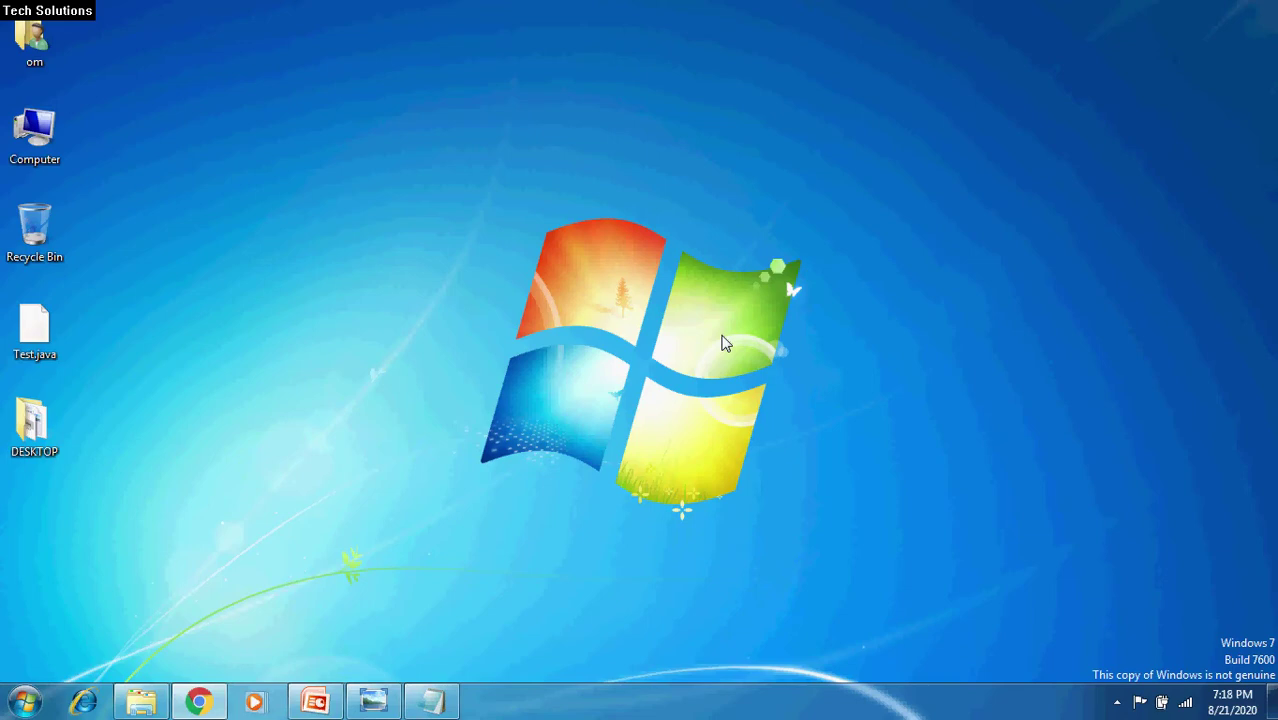
Run 'javac Test.java' in Command Prompt and see javac reported as an unrecognized command
{"action": "left_click", "coordinate": [433, 702]}
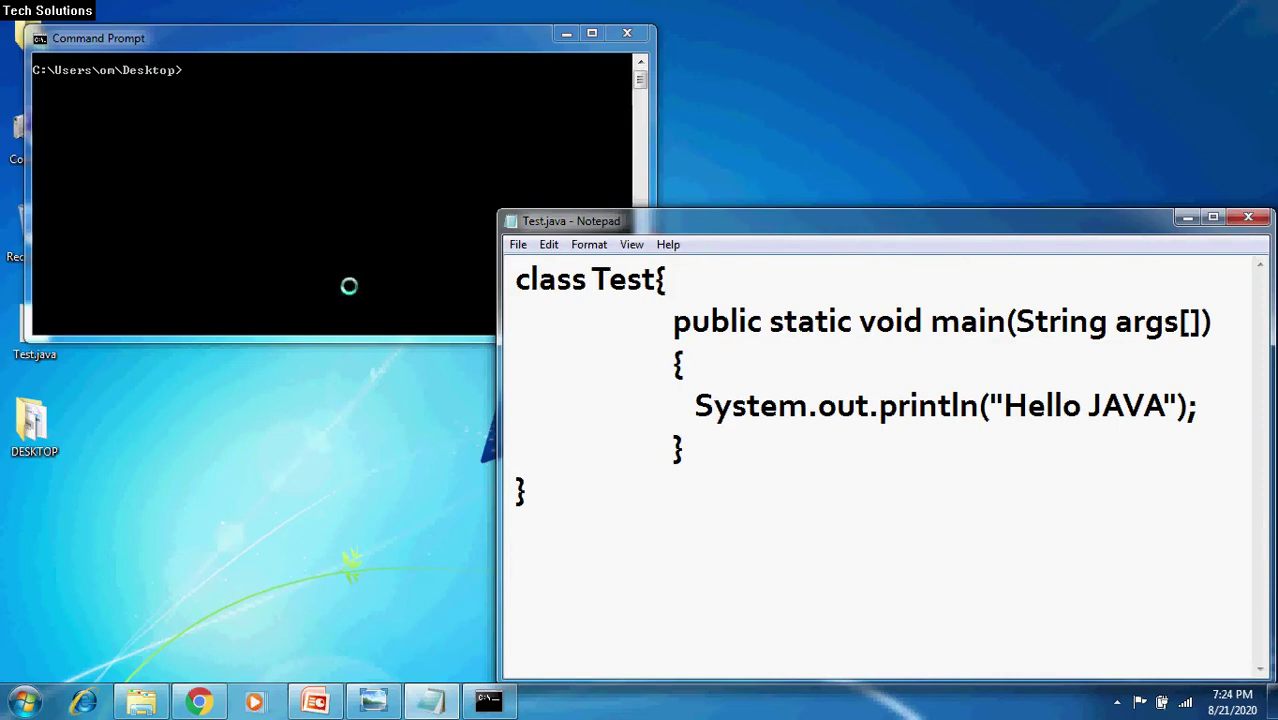
{"action": "left_click", "coordinate": [306, 262]}
{"action": "type", "text": "javac "}
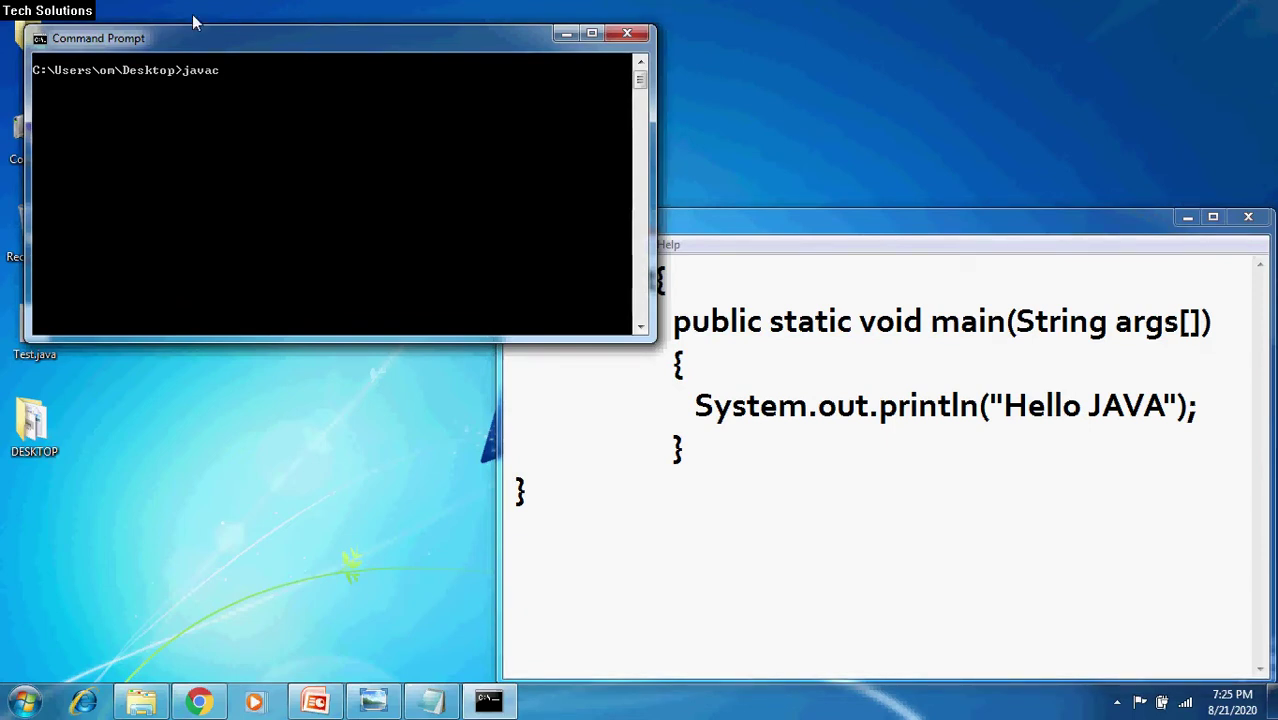
{"action": "type", "text": "Test.java"}
{"action": "key", "text": "Return"}
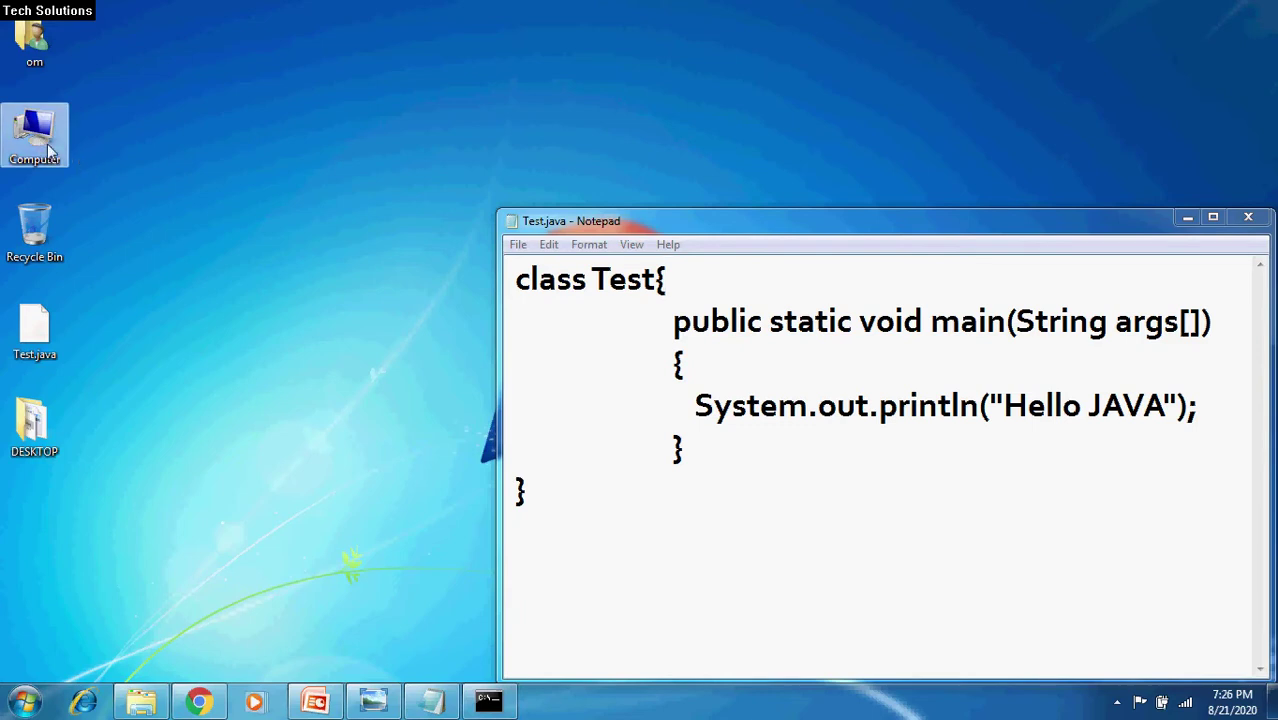
Open the Environment Variables dialog through Computer Properties and Advanced system settings
{"action": "right_click", "coordinate": [52, 156]}
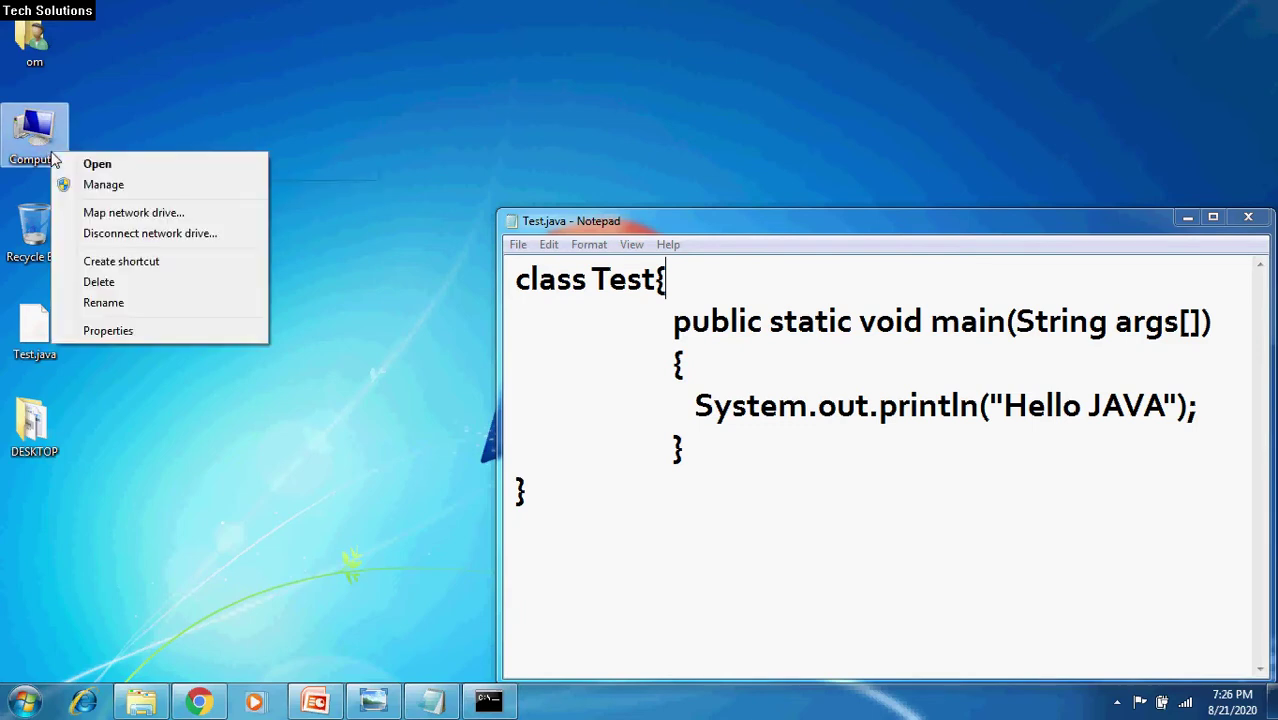
{"action": "left_click", "coordinate": [137, 332]}
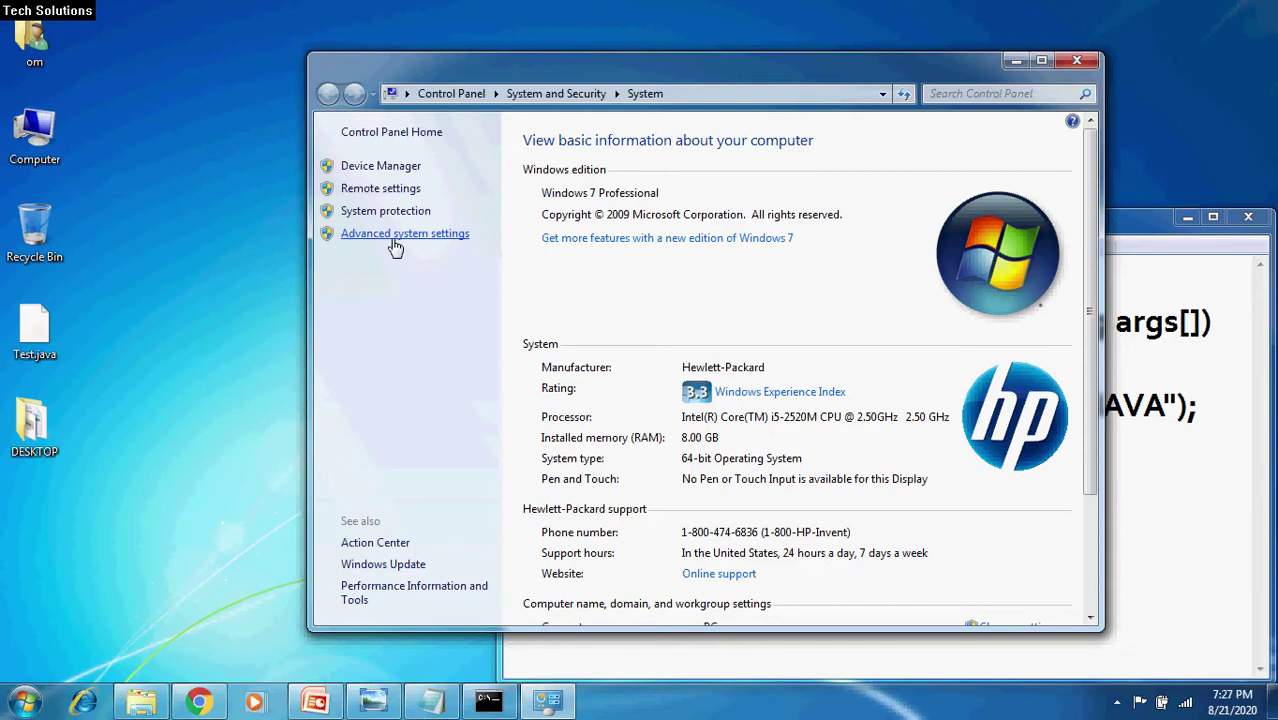
{"action": "left_click", "coordinate": [394, 241]}
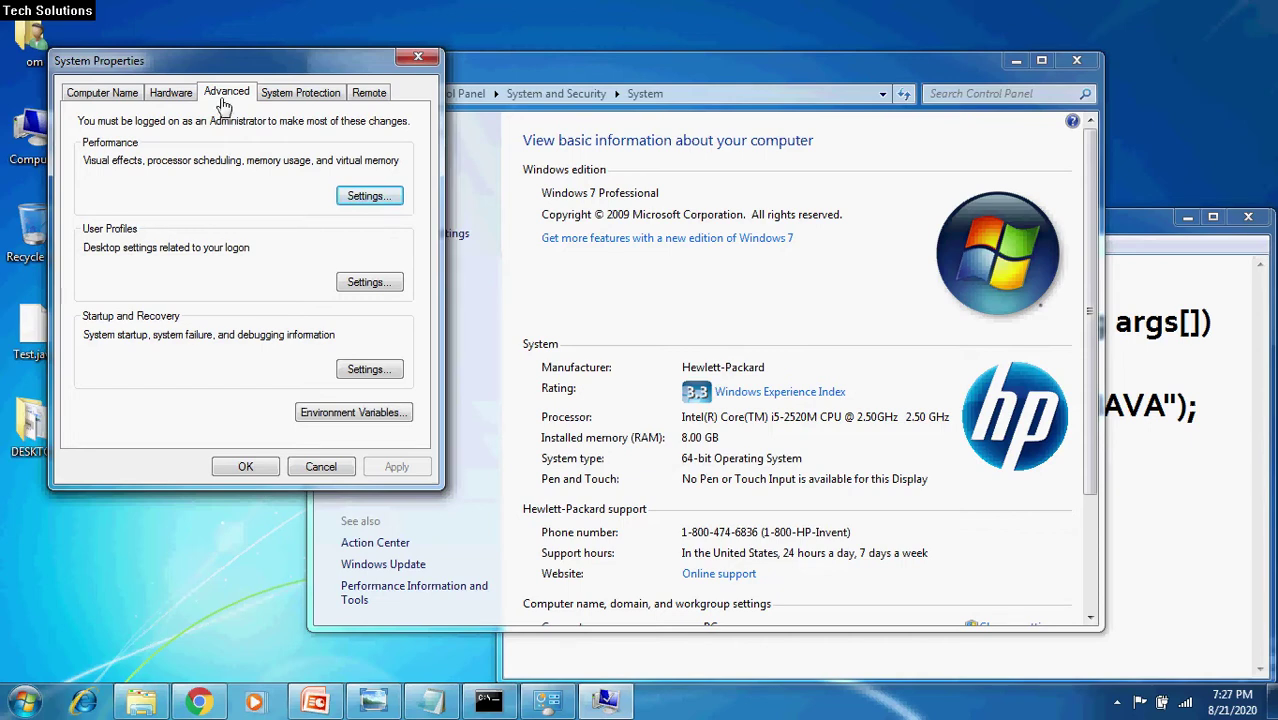
{"action": "left_click", "coordinate": [364, 414]}
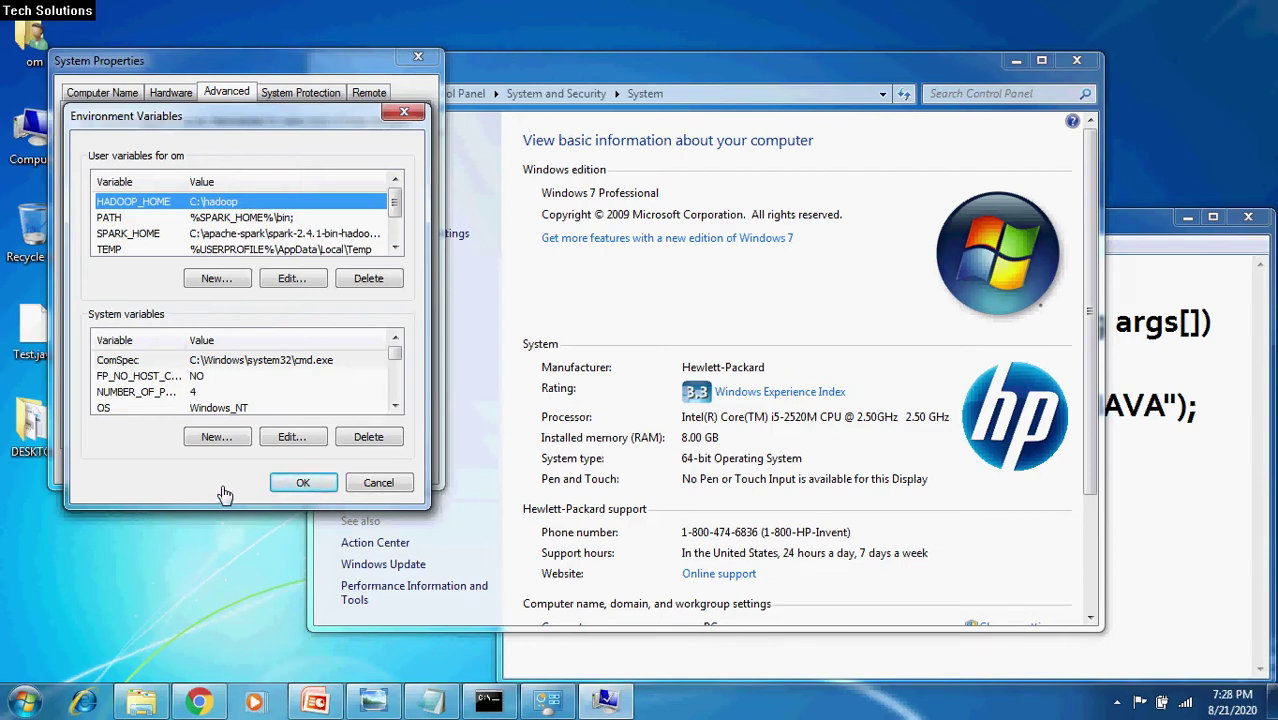
{"action": "double_click", "coordinate": [396, 408]}
{"action": "left_click", "coordinate": [126, 395]}
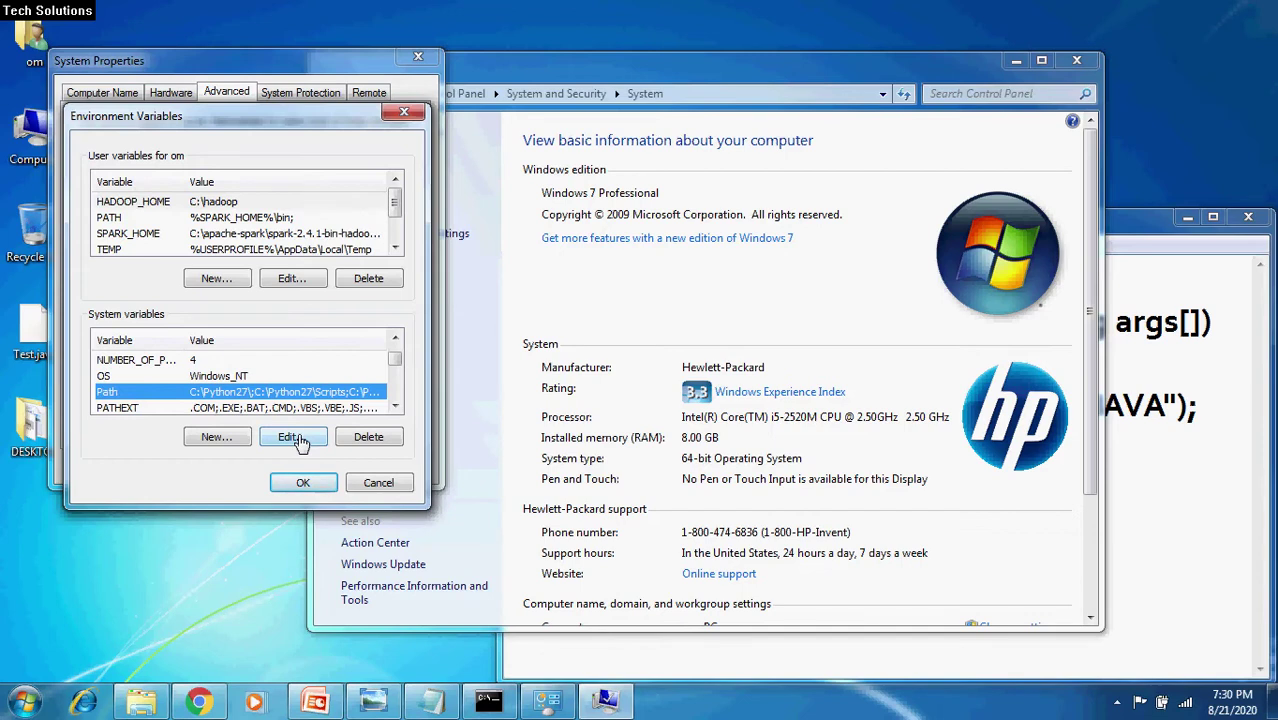
{"action": "left_click", "coordinate": [212, 438]}
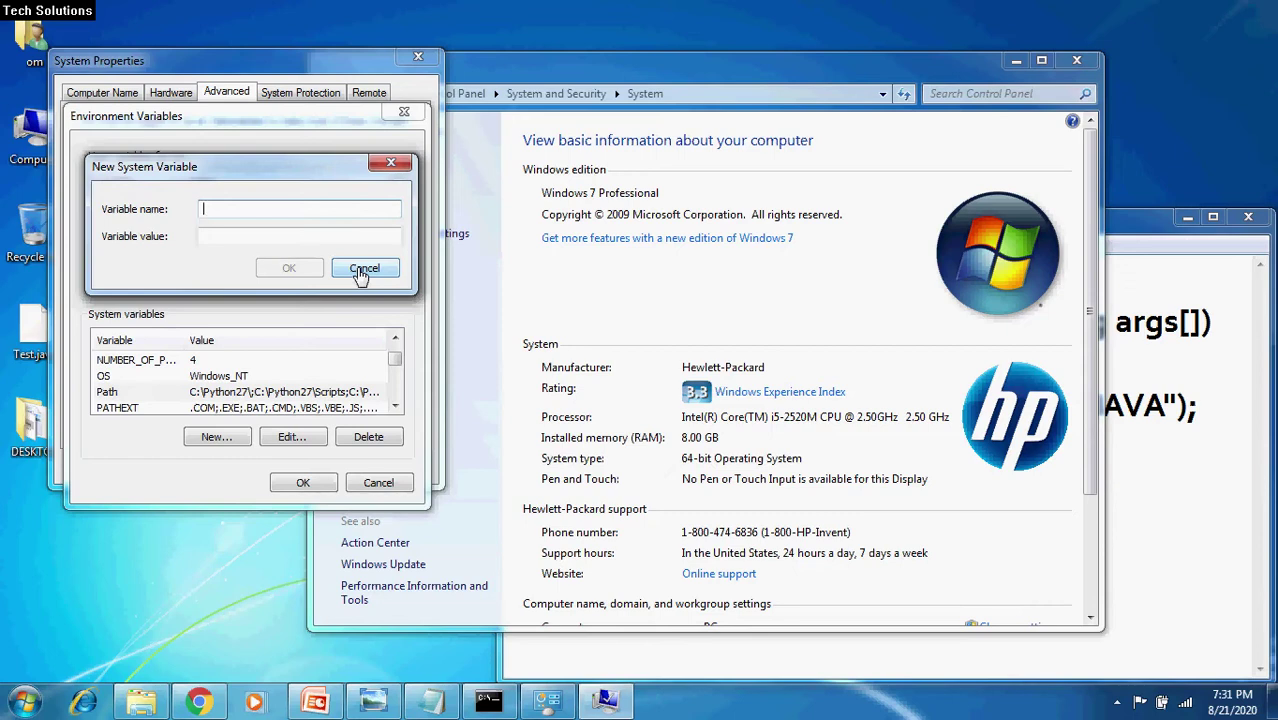
{"action": "left_click", "coordinate": [362, 270]}
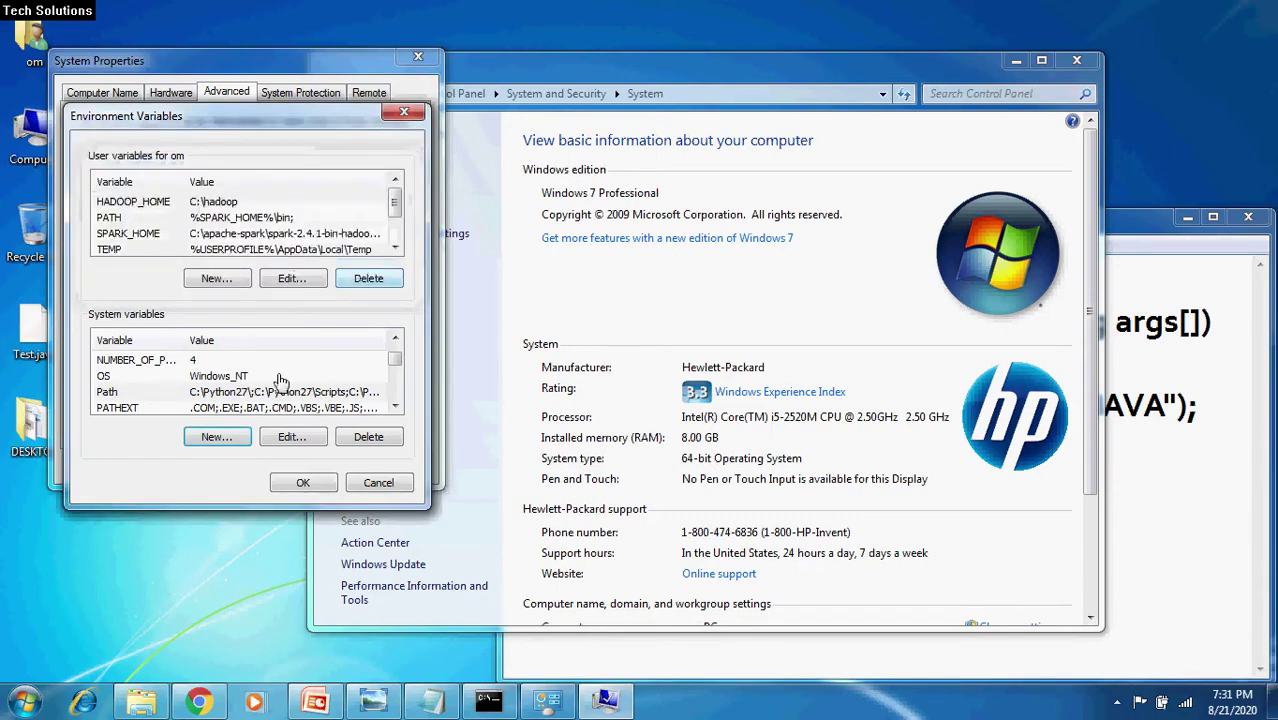
Edit the Path system variable and place the cursor after its value, ending in C:\Program Files\Git\cmd
{"action": "left_click", "coordinate": [203, 395]}
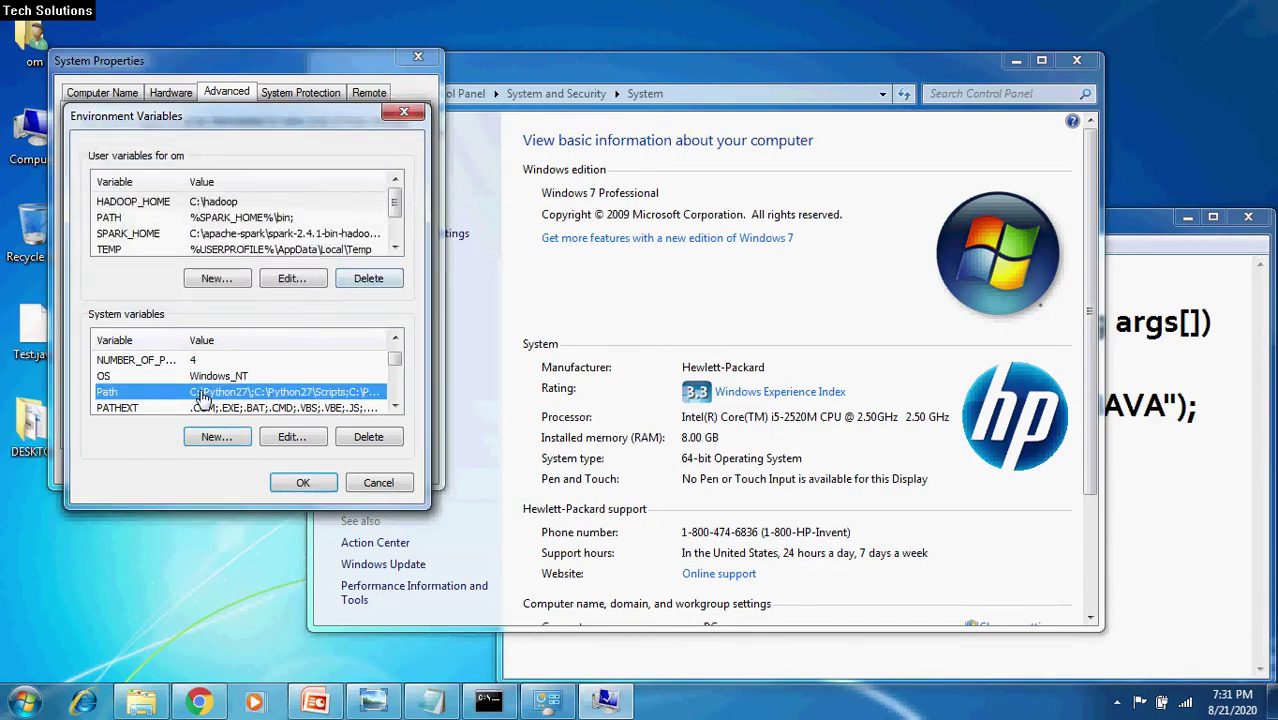
{"action": "left_click", "coordinate": [289, 437]}
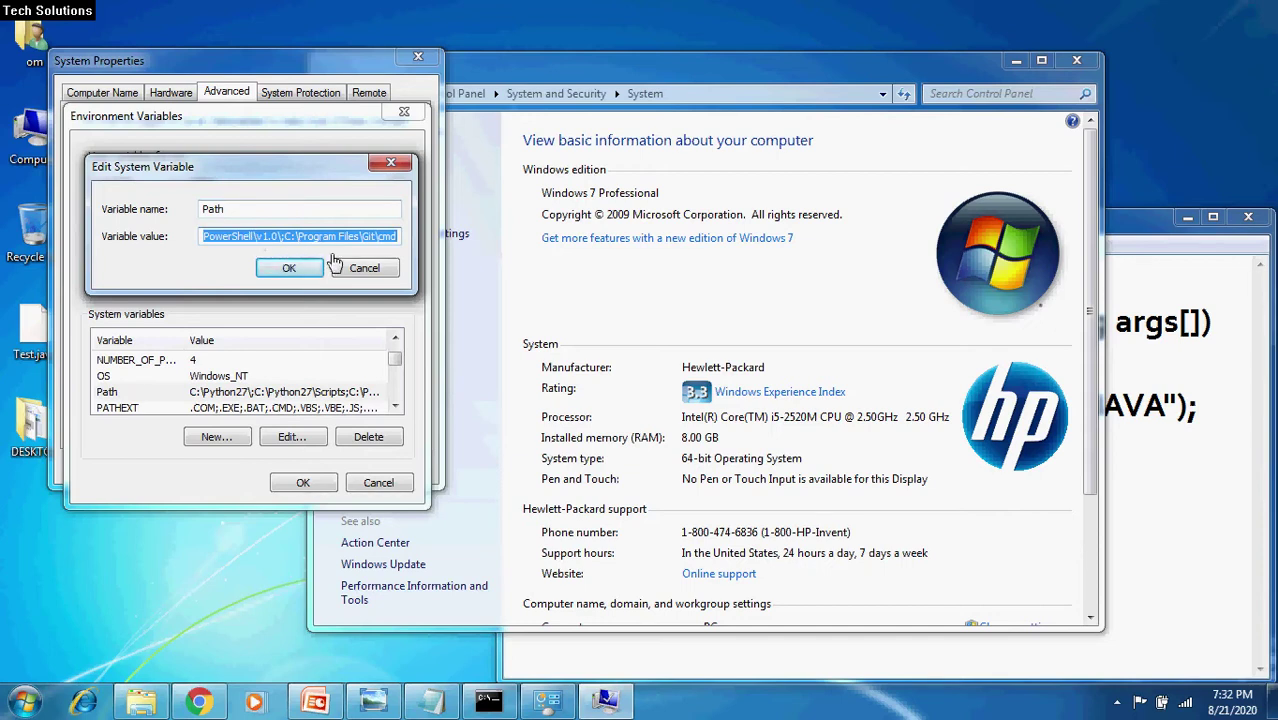
{"action": "left_click", "coordinate": [396, 240]}
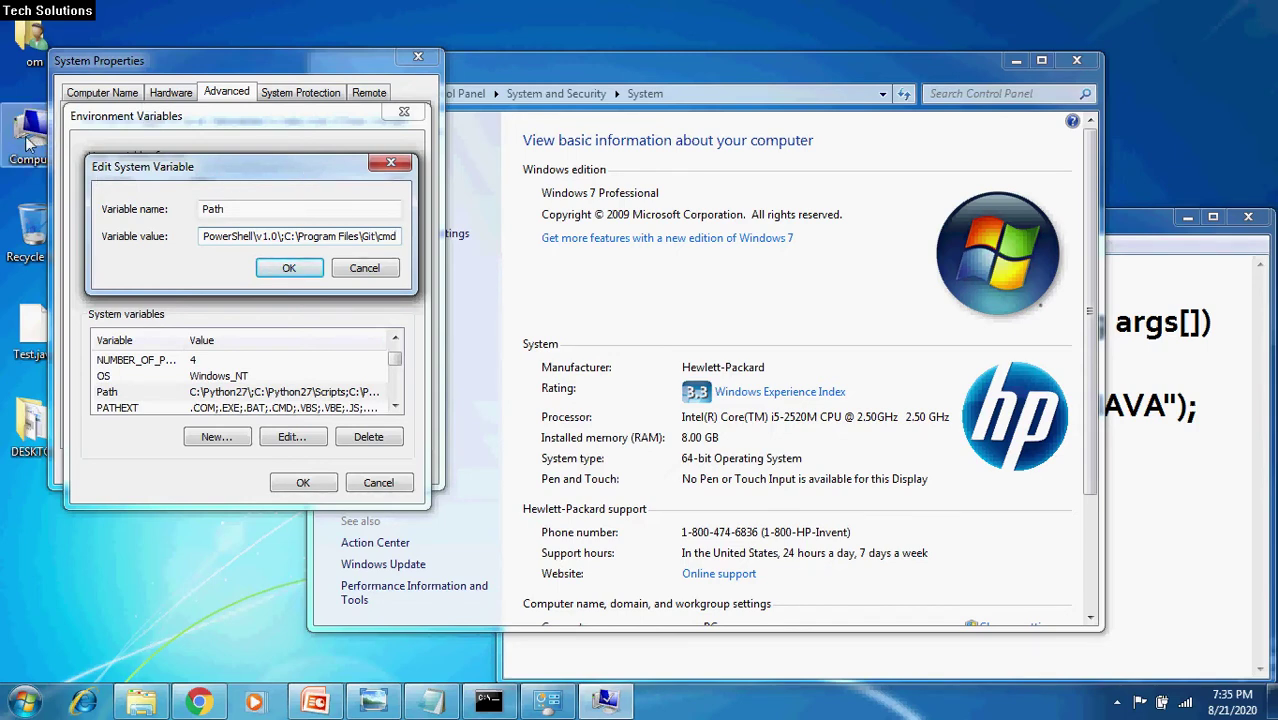
Browse to C:\Program Files\Java\jdk1.8.0_25\bin in Explorer and copy its address-bar path
{"action": "double_click", "coordinate": [28, 141]}
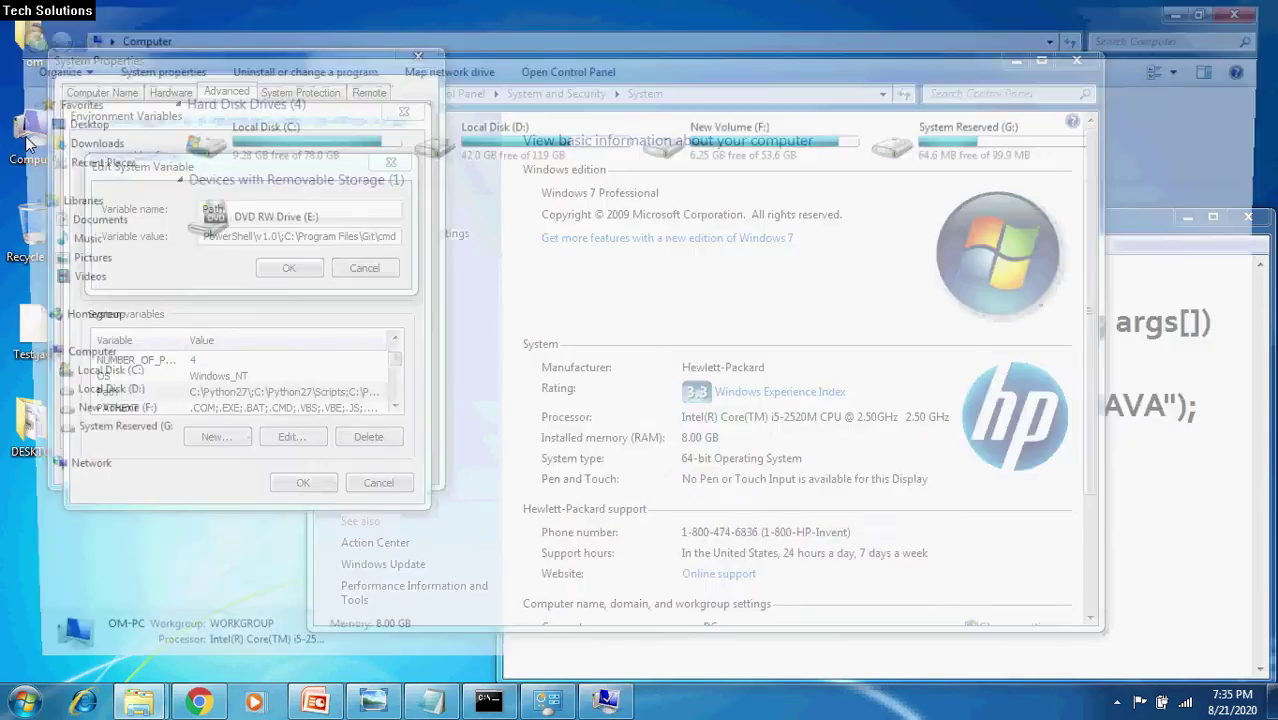
{"action": "double_click", "coordinate": [288, 140]}
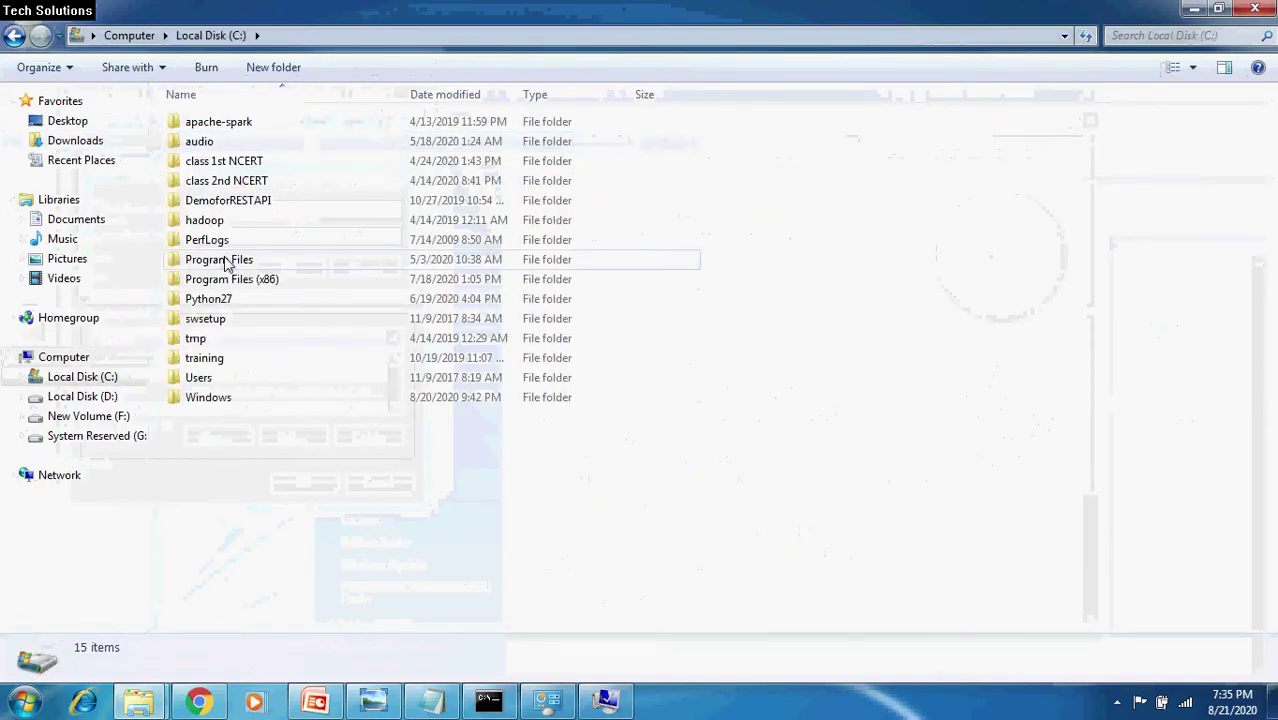
{"action": "double_click", "coordinate": [226, 262]}
{"action": "double_click", "coordinate": [254, 120]}
{"action": "left_click", "coordinate": [254, 120]}
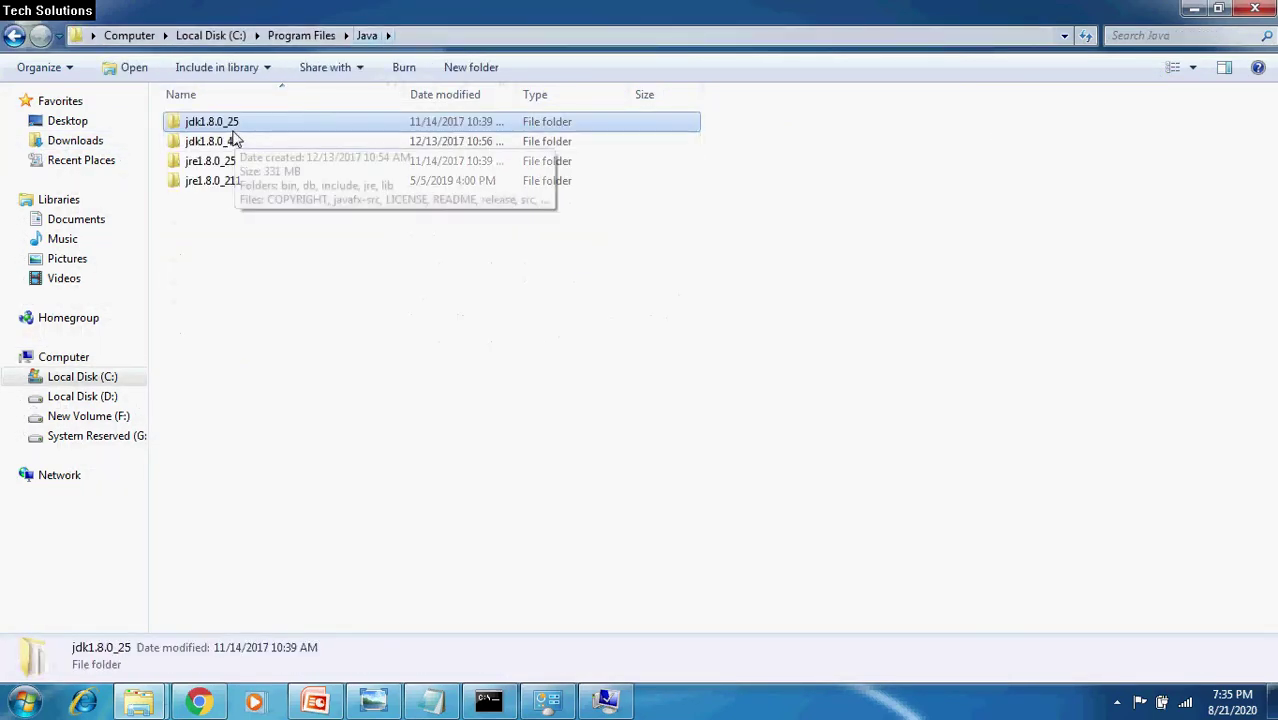
{"action": "double_click", "coordinate": [218, 127]}
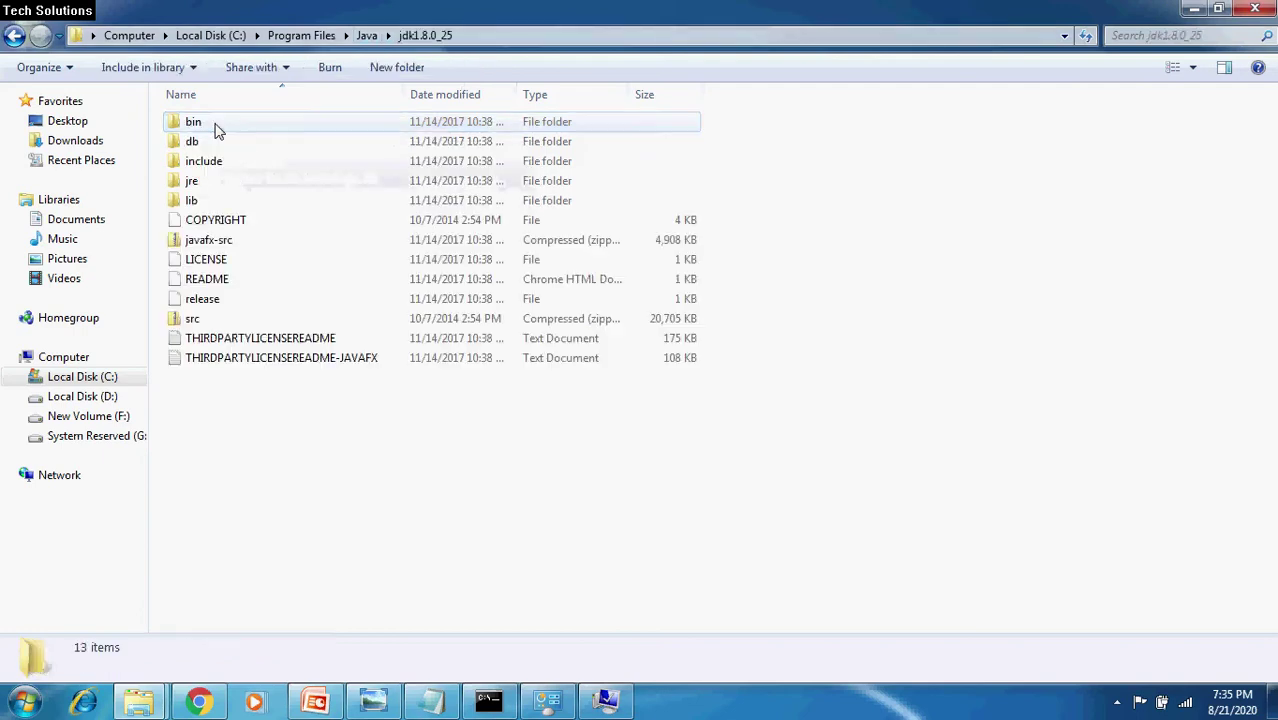
{"action": "left_click", "coordinate": [211, 128]}
{"action": "double_click", "coordinate": [209, 127]}
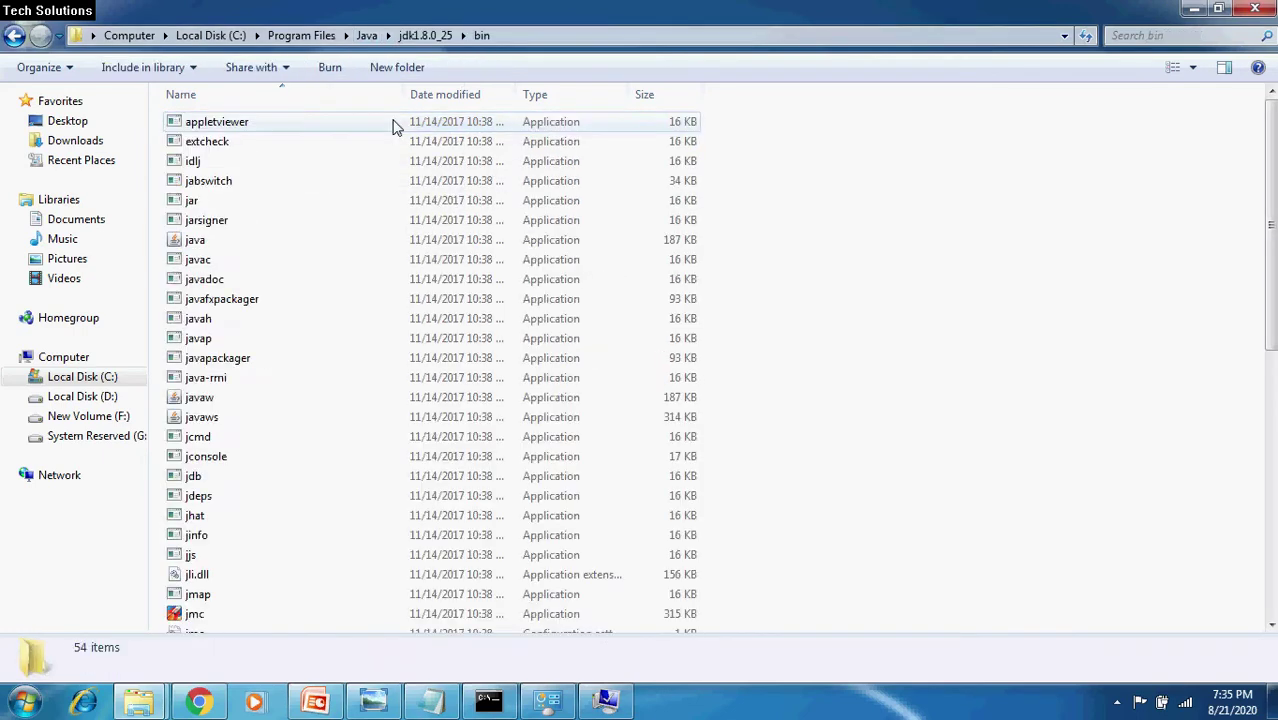
{"action": "left_click", "coordinate": [243, 38]}
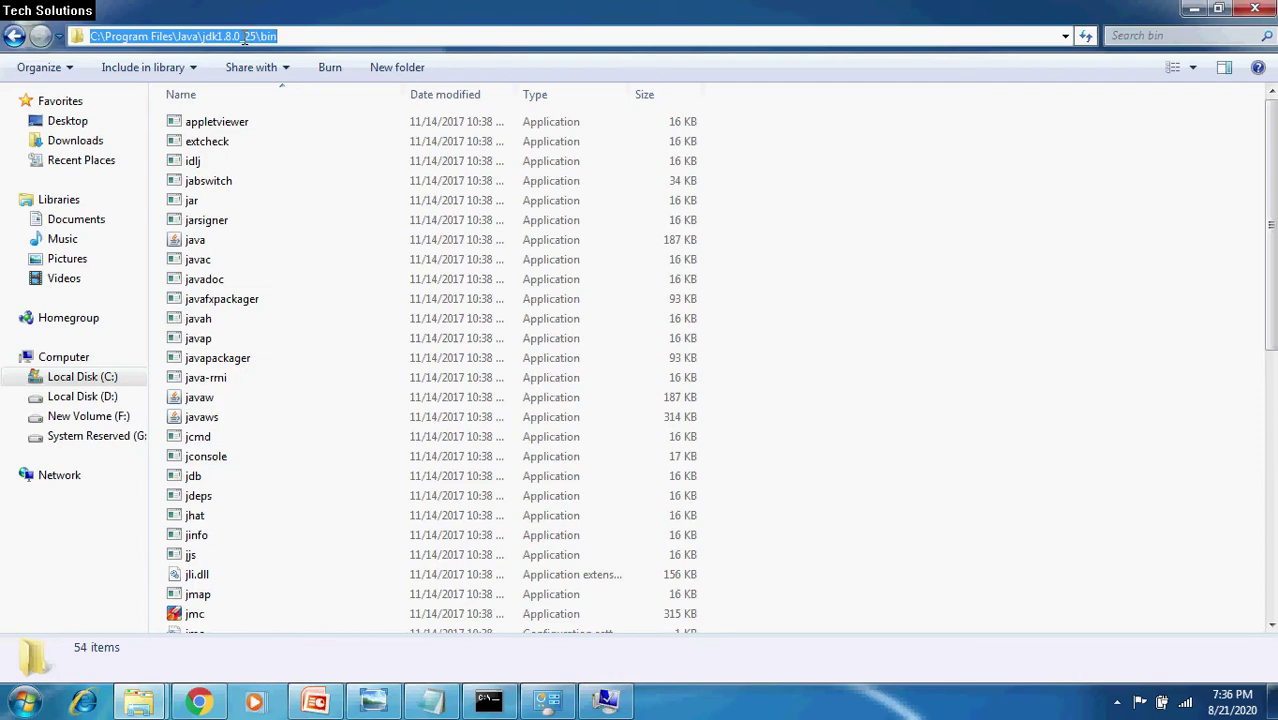
{"action": "right_click", "coordinate": [243, 38]}
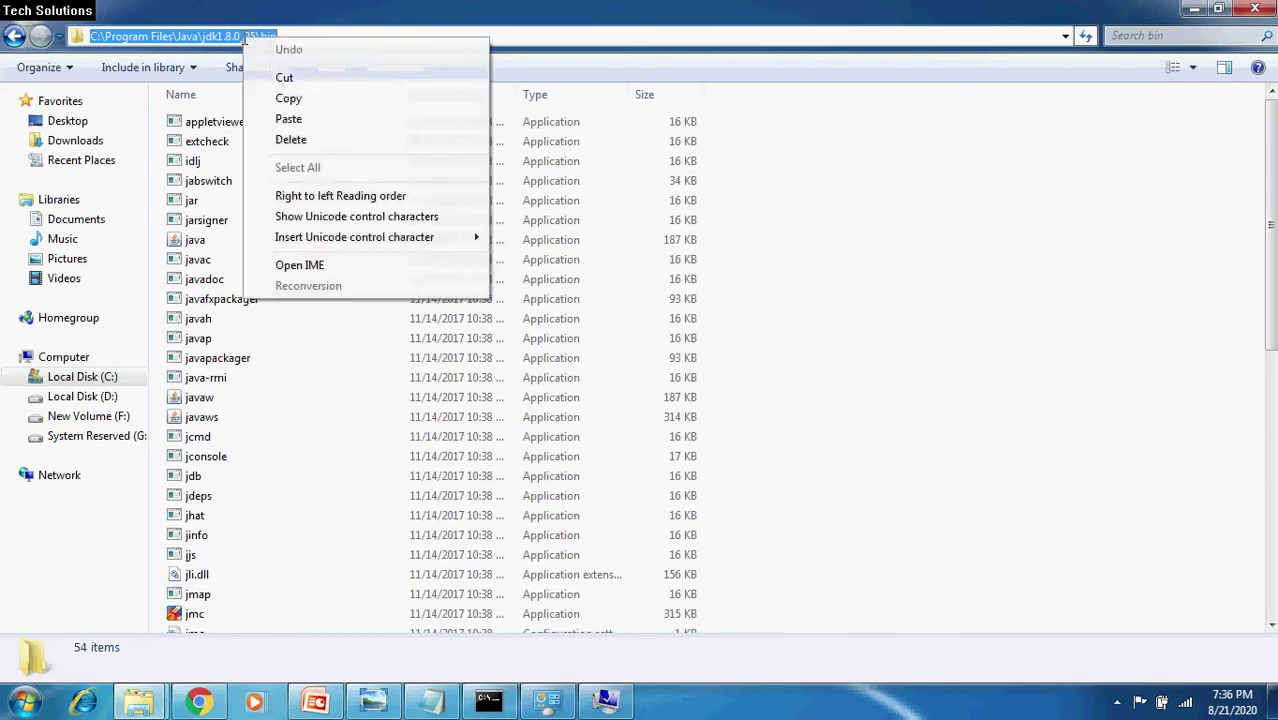
{"action": "left_click", "coordinate": [320, 100]}
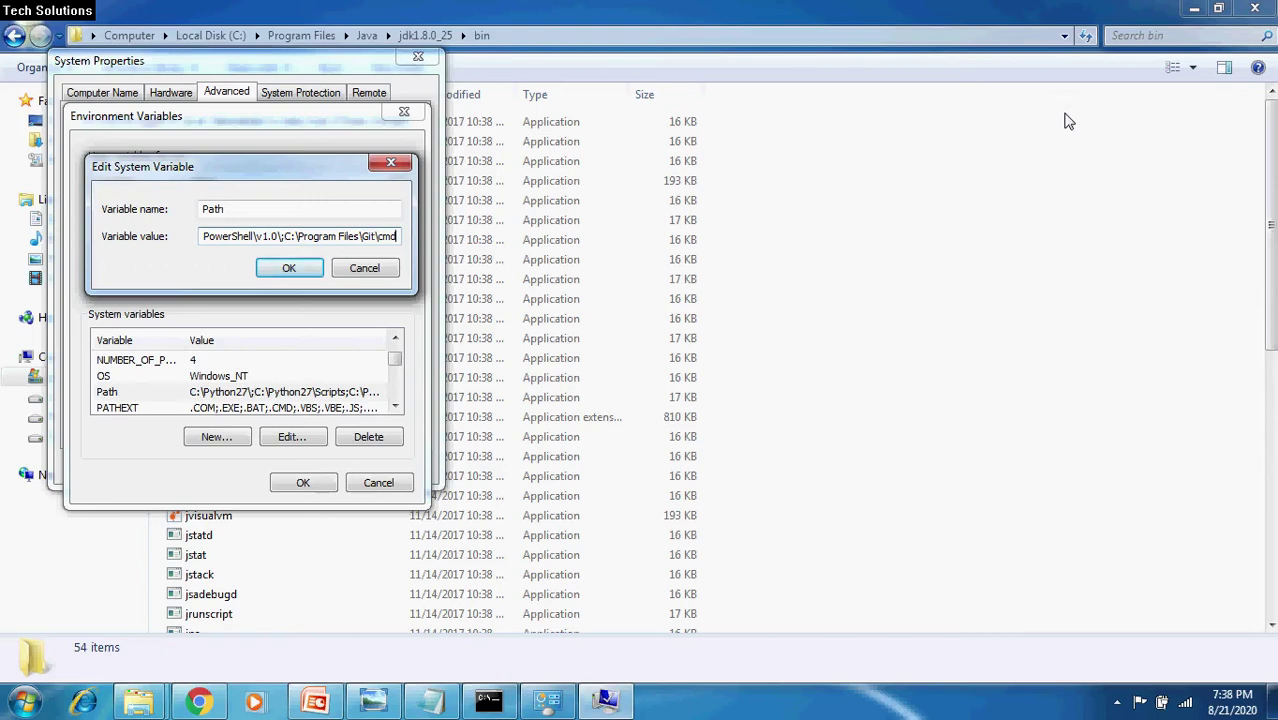
Append ';' plus the copied JDK bin path to the end of Path's value
{"action": "type", "text": ";"}
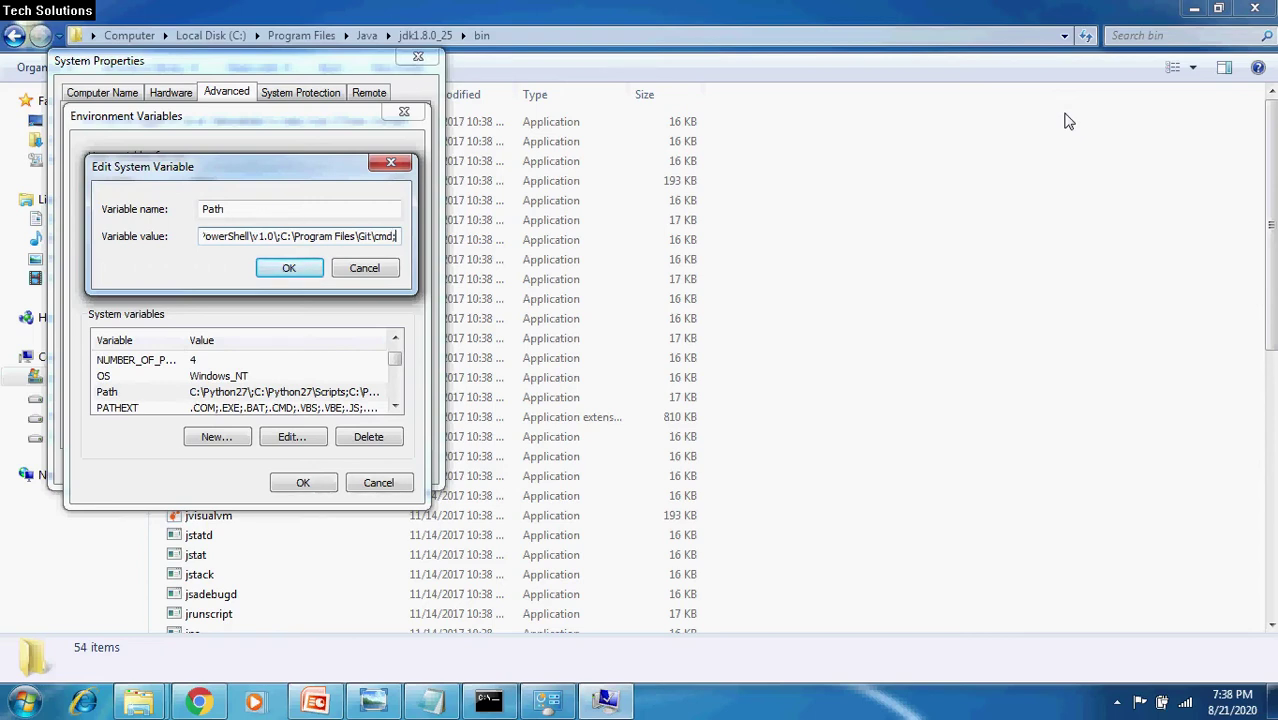
{"action": "key", "text": "ctrl+v"}
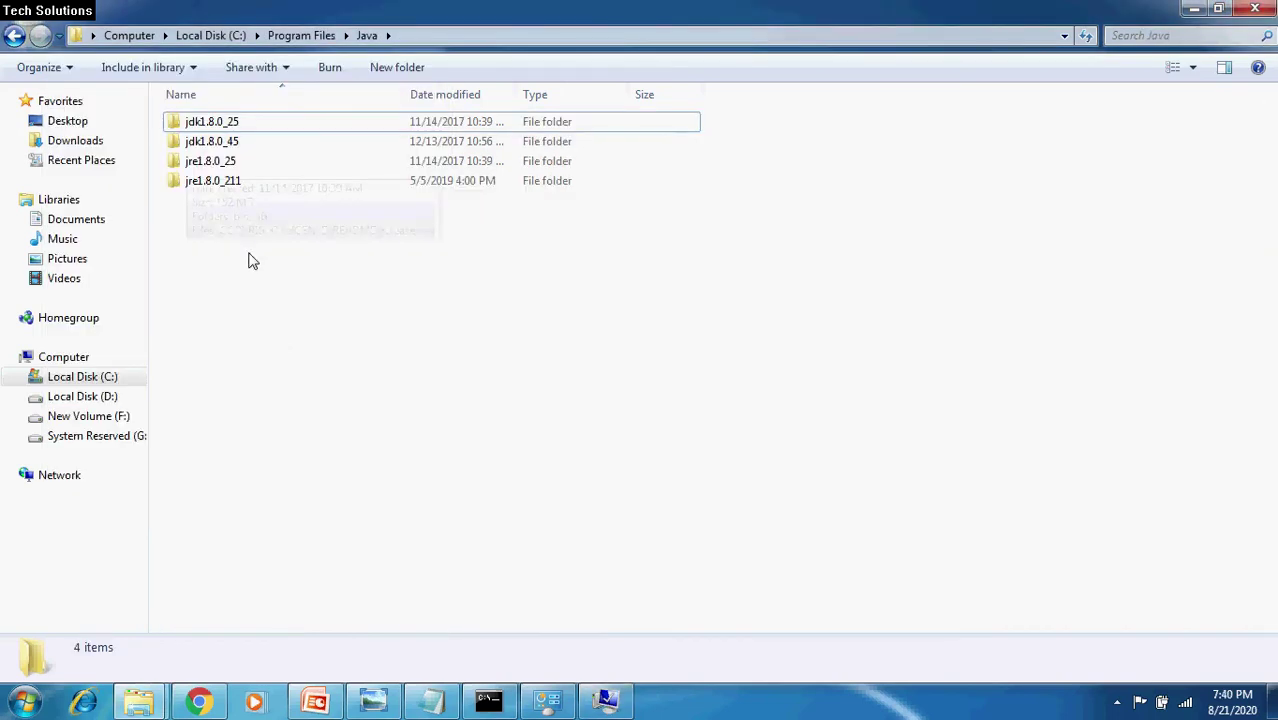
Copy the jre1.8.0_25\bin folder path, append it to Path, and confirm with OK
{"action": "double_click", "coordinate": [205, 162]}
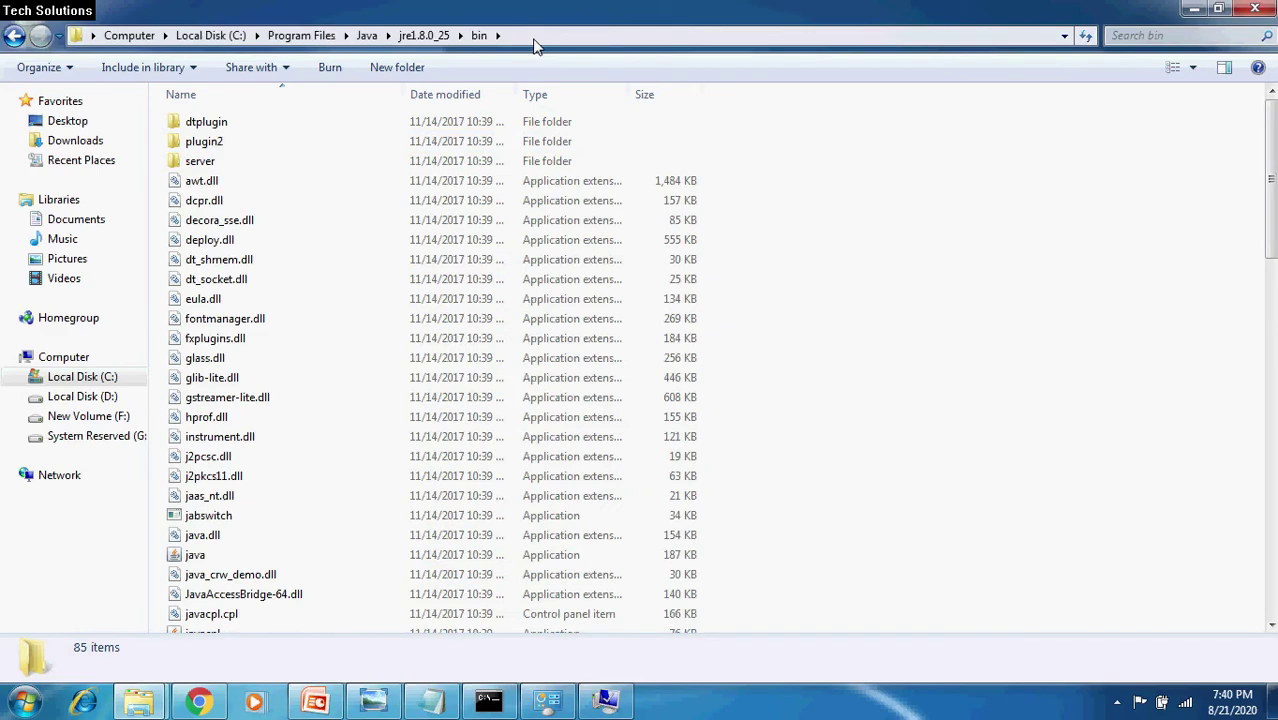
{"action": "left_click", "coordinate": [535, 42]}
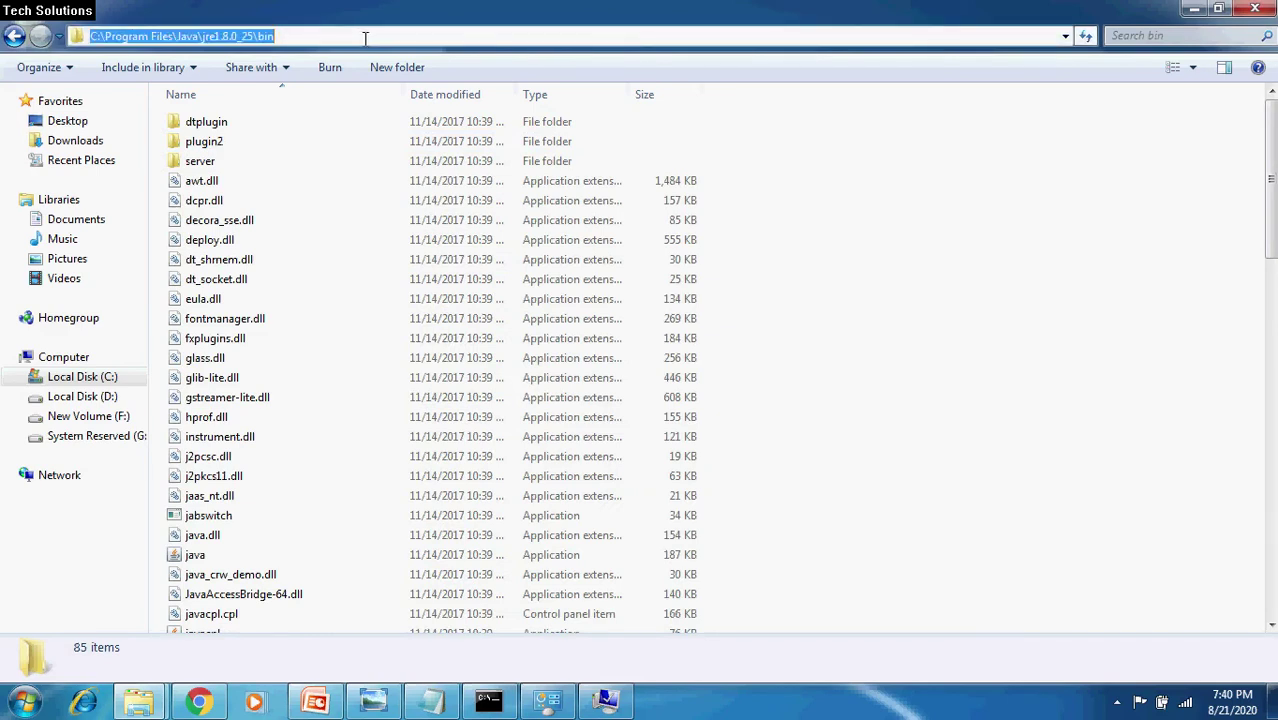
{"action": "right_click", "coordinate": [233, 35]}
{"action": "left_click", "coordinate": [286, 94]}
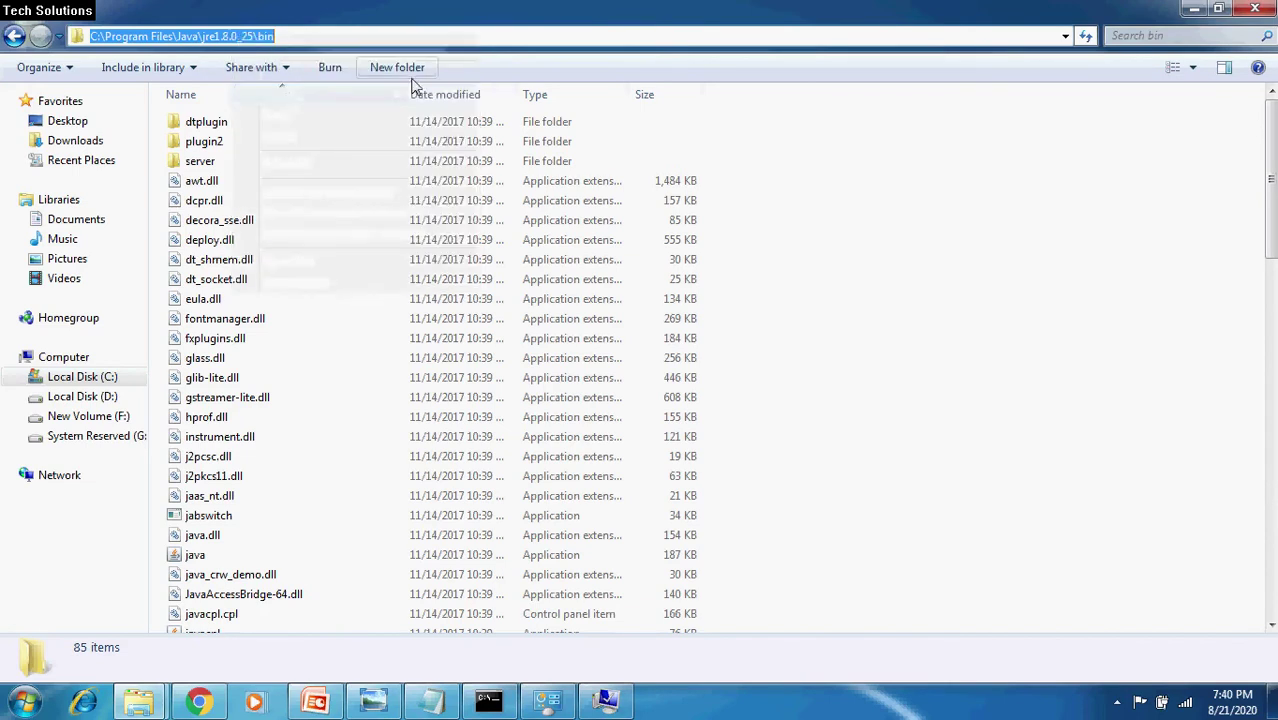
{"action": "key", "text": "alt+Tab"}
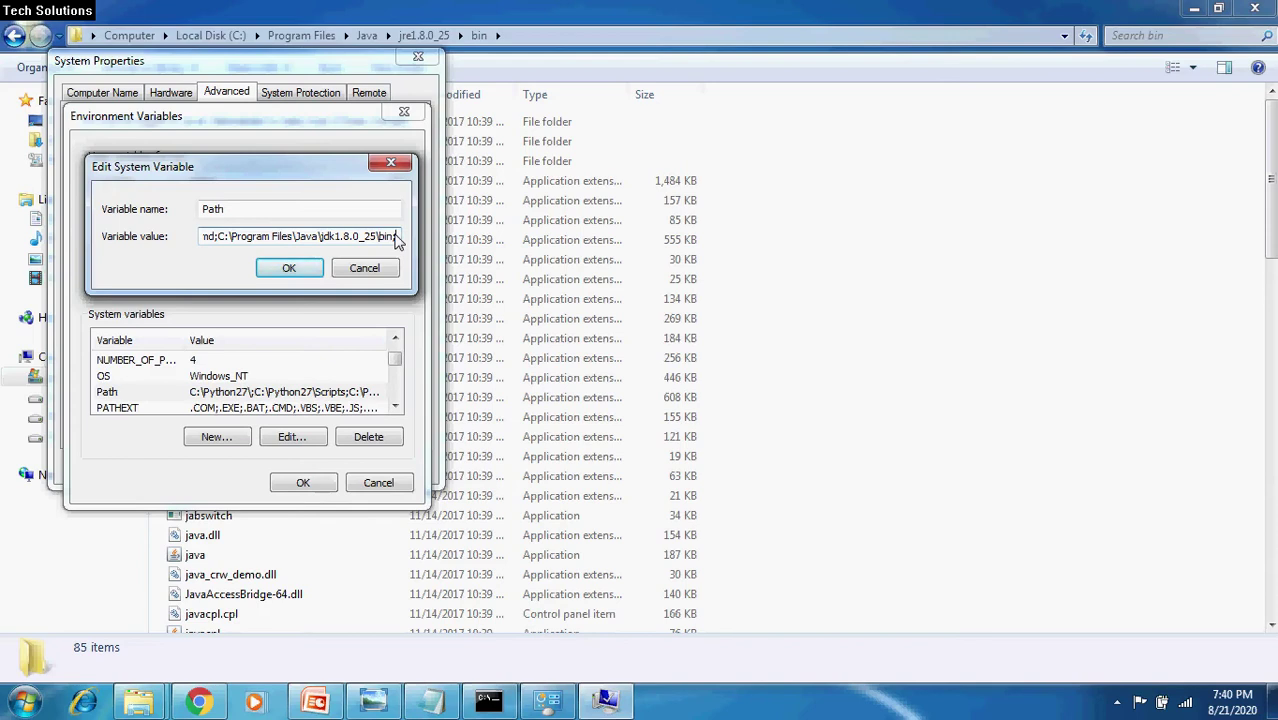
{"action": "key", "text": "ctrl+v"}
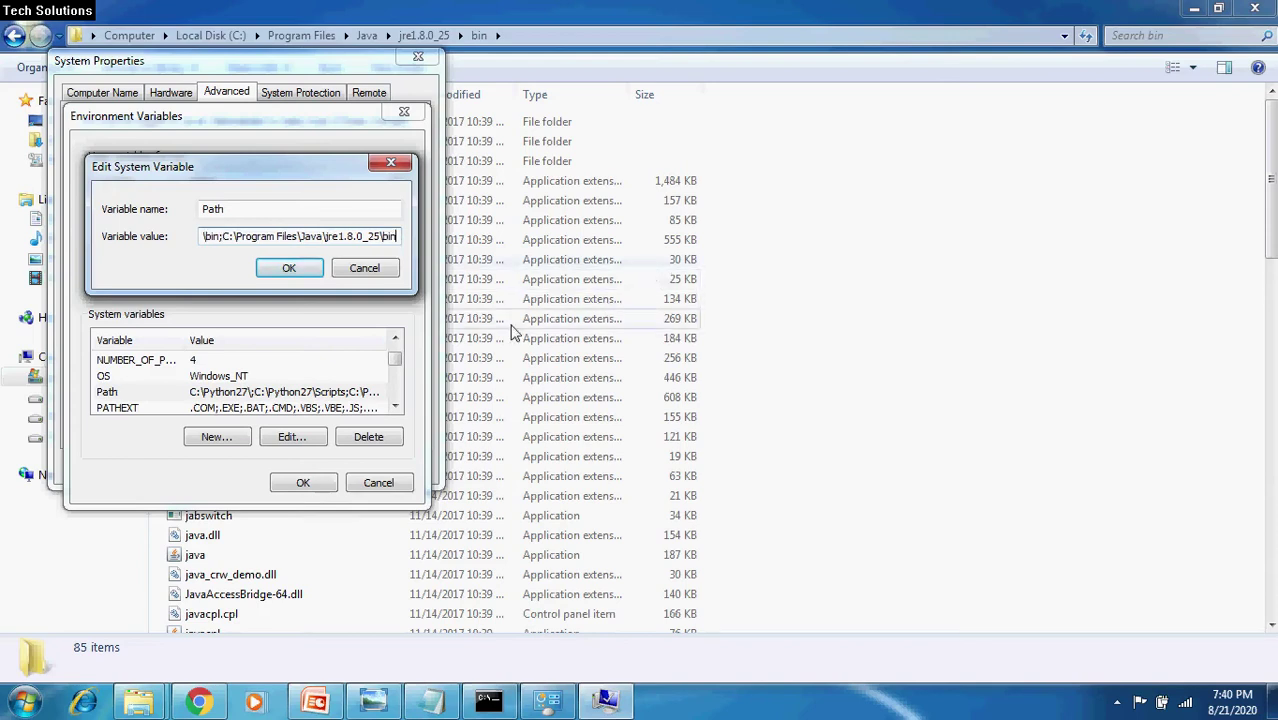
{"action": "left_click", "coordinate": [289, 270]}
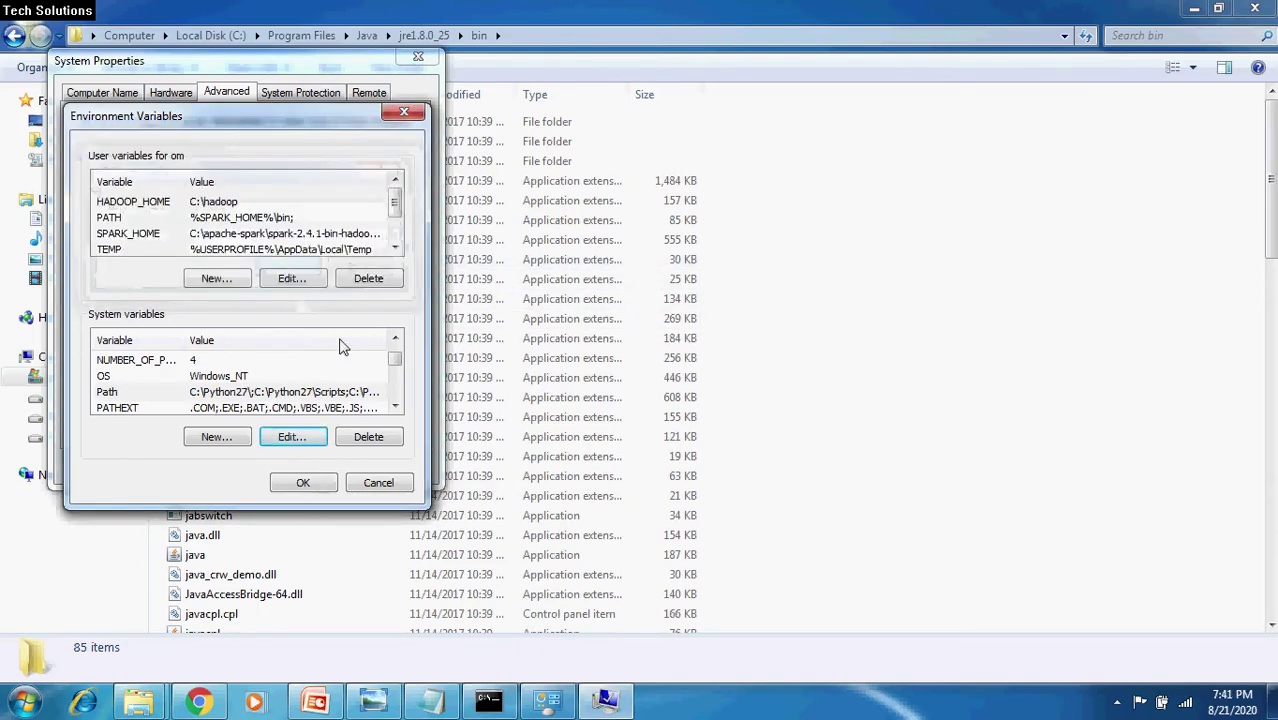
{"action": "left_click", "coordinate": [396, 408]}
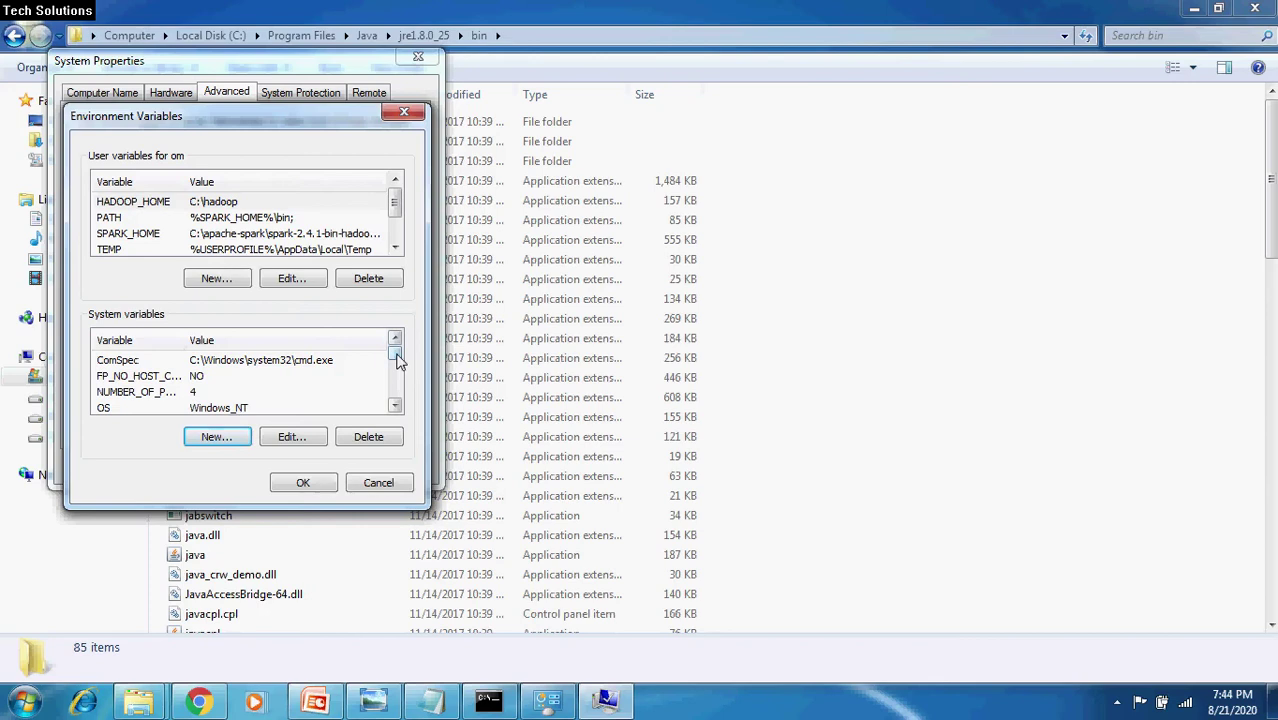
Start a new system variable CLASS PATH and copy the jdk1.8.0_25\bin folder path for its value
{"action": "left_click", "coordinate": [217, 437]}
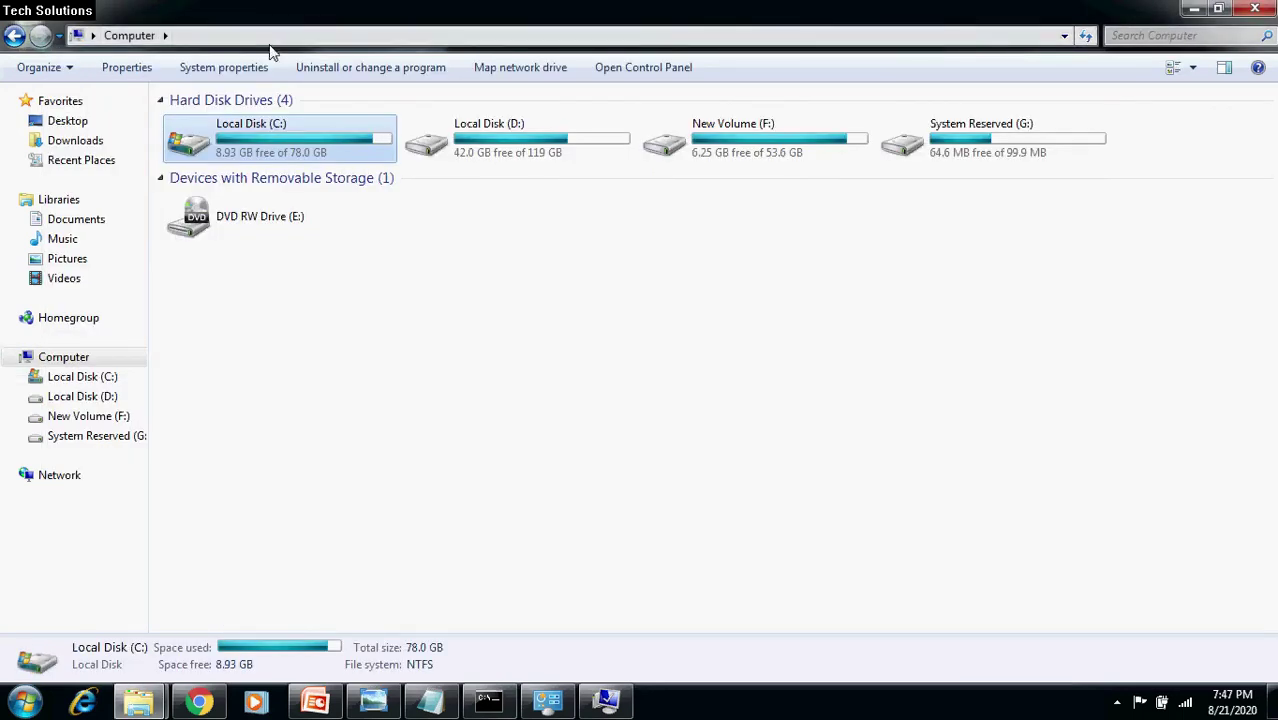
{"action": "double_click", "coordinate": [274, 130]}
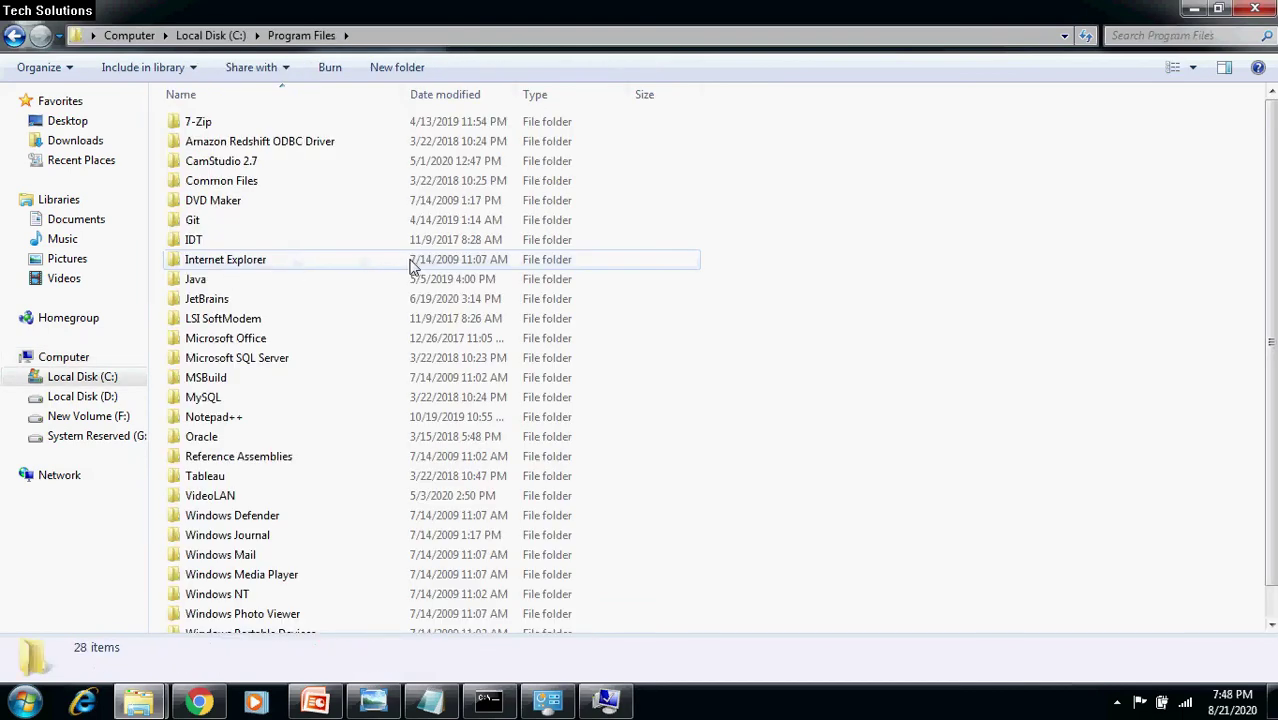
{"action": "double_click", "coordinate": [232, 280]}
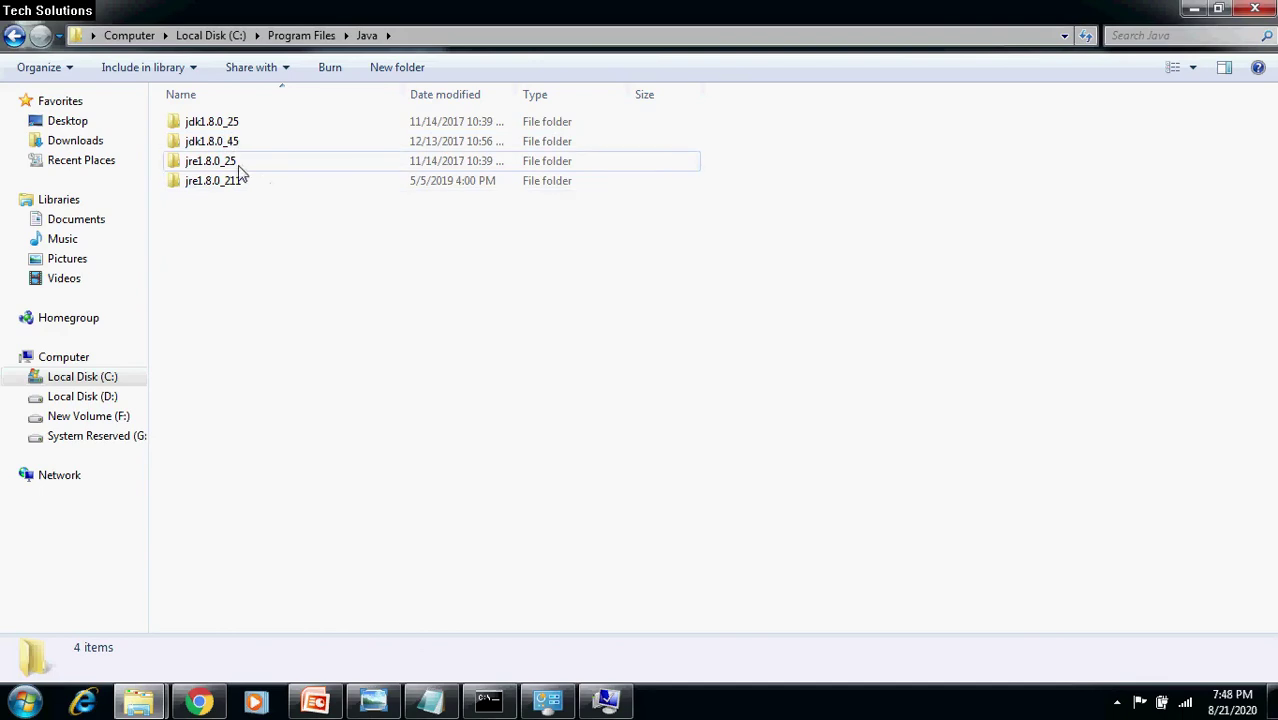
{"action": "double_click", "coordinate": [226, 123]}
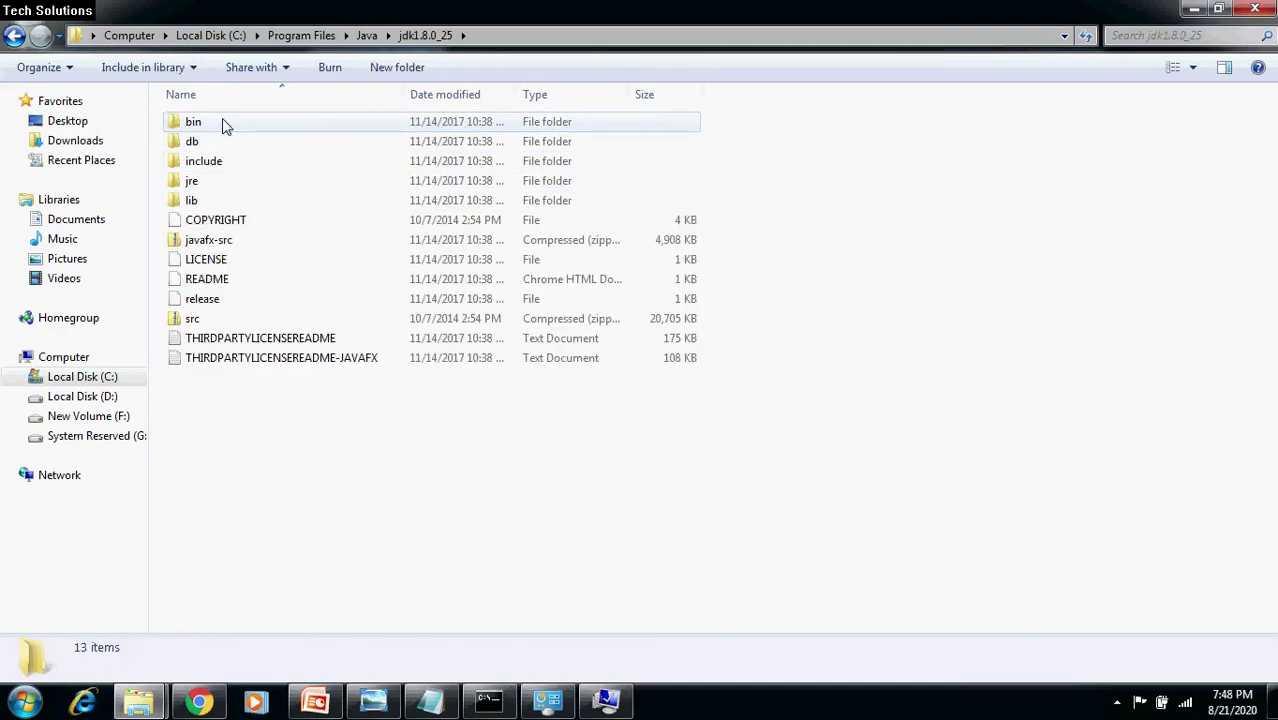
{"action": "double_click", "coordinate": [226, 123]}
{"action": "left_click", "coordinate": [250, 36]}
{"action": "right_click", "coordinate": [257, 36]}
{"action": "left_click", "coordinate": [315, 99]}
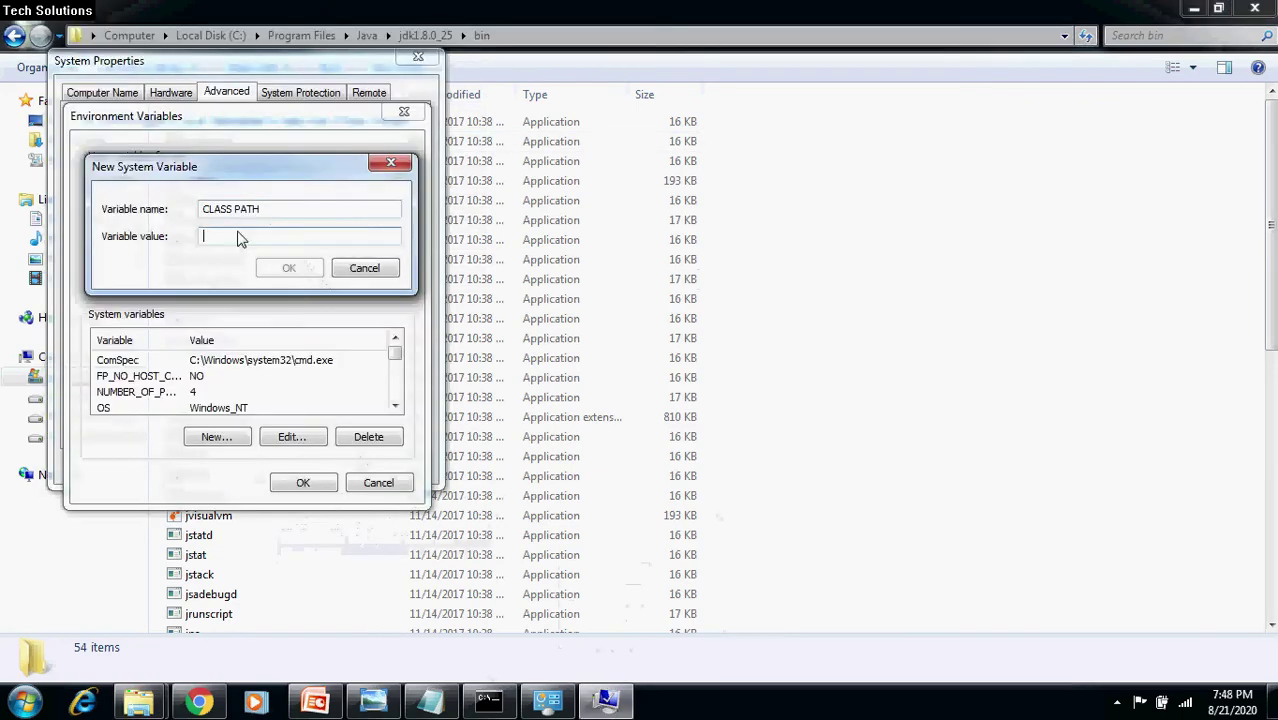
{"action": "right_click", "coordinate": [239, 237]}
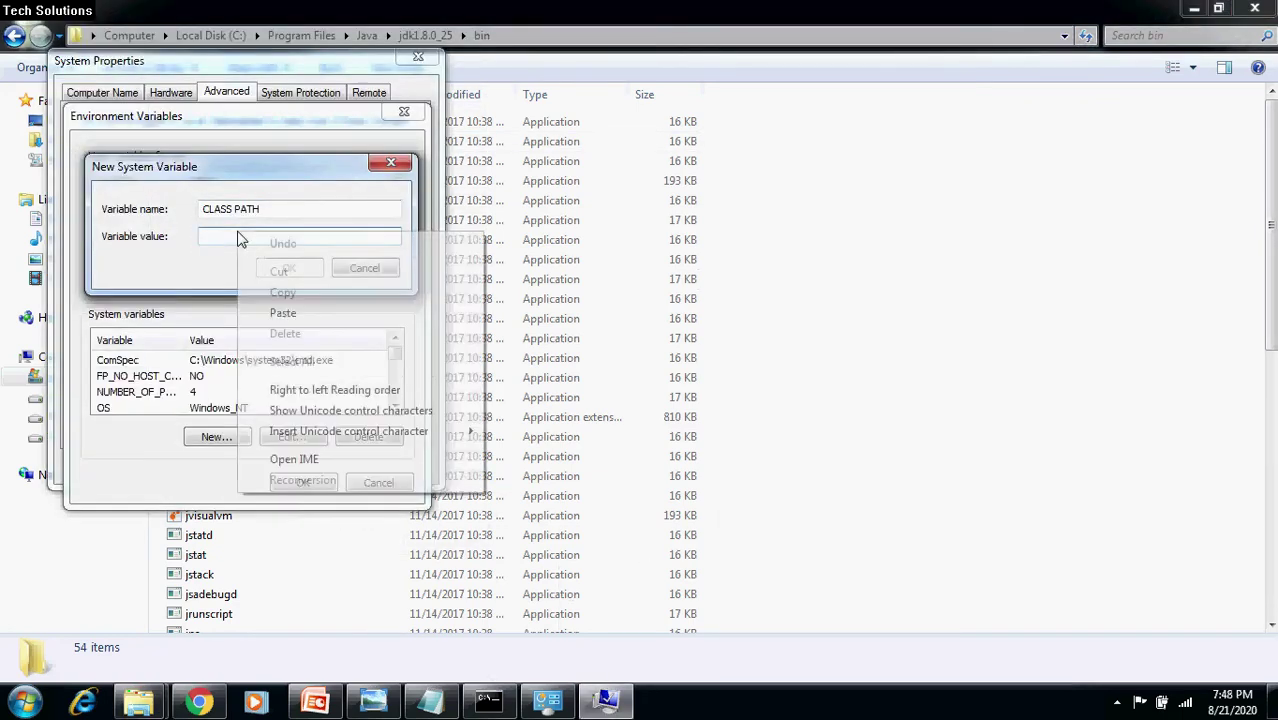
Set CLASS PATH to the jdk1.8.0_25 bin and jre1.8.0_25 bin paths followed by ';.', then save it
{"action": "left_click", "coordinate": [285, 313]}
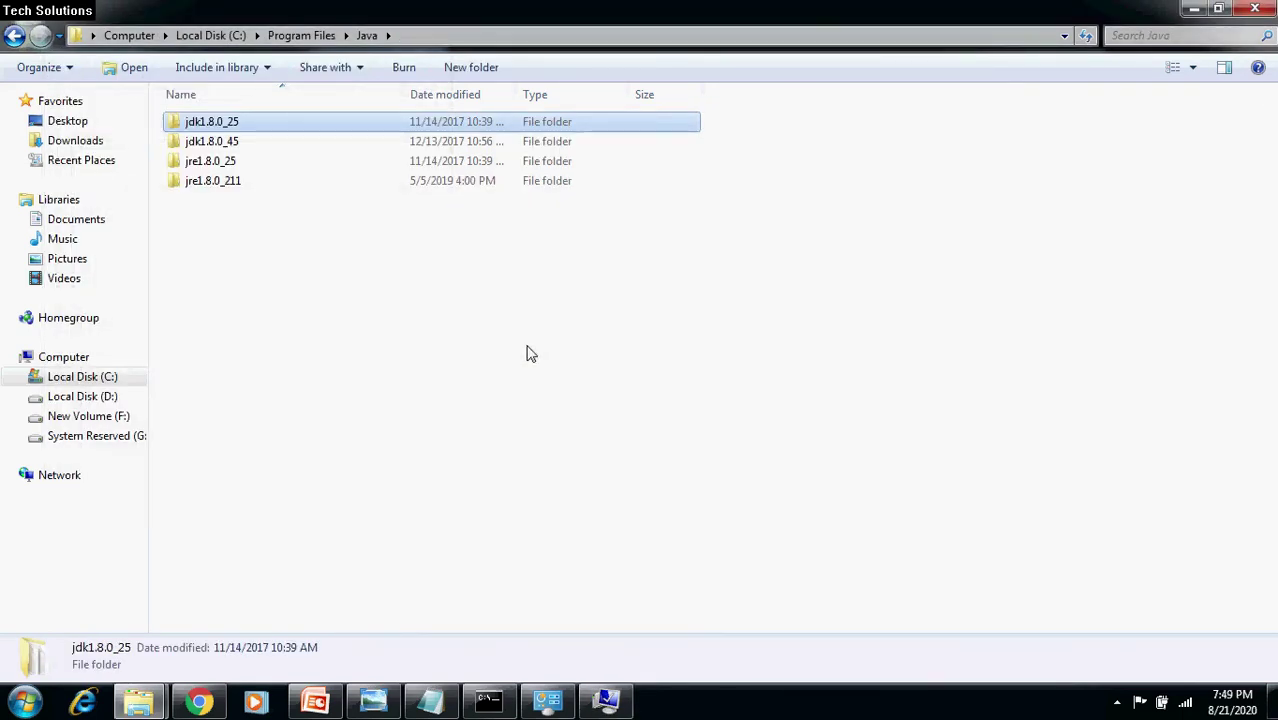
{"action": "double_click", "coordinate": [207, 161]}
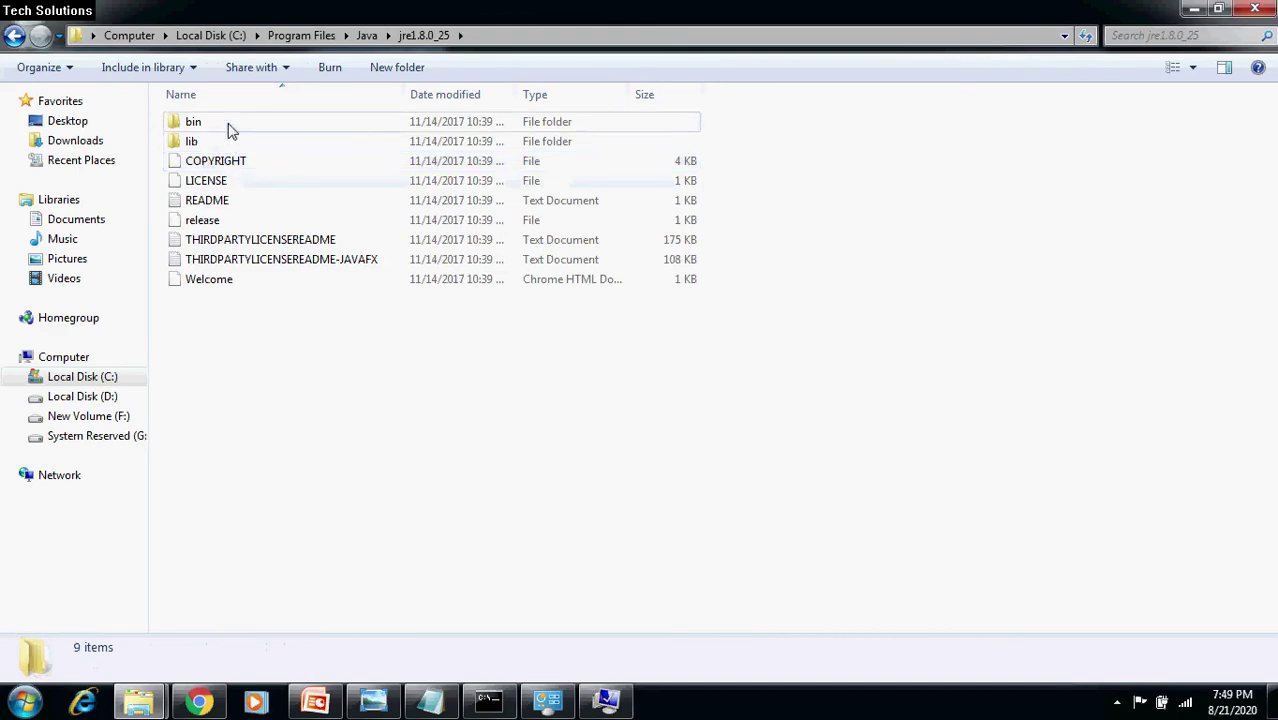
{"action": "double_click", "coordinate": [228, 124]}
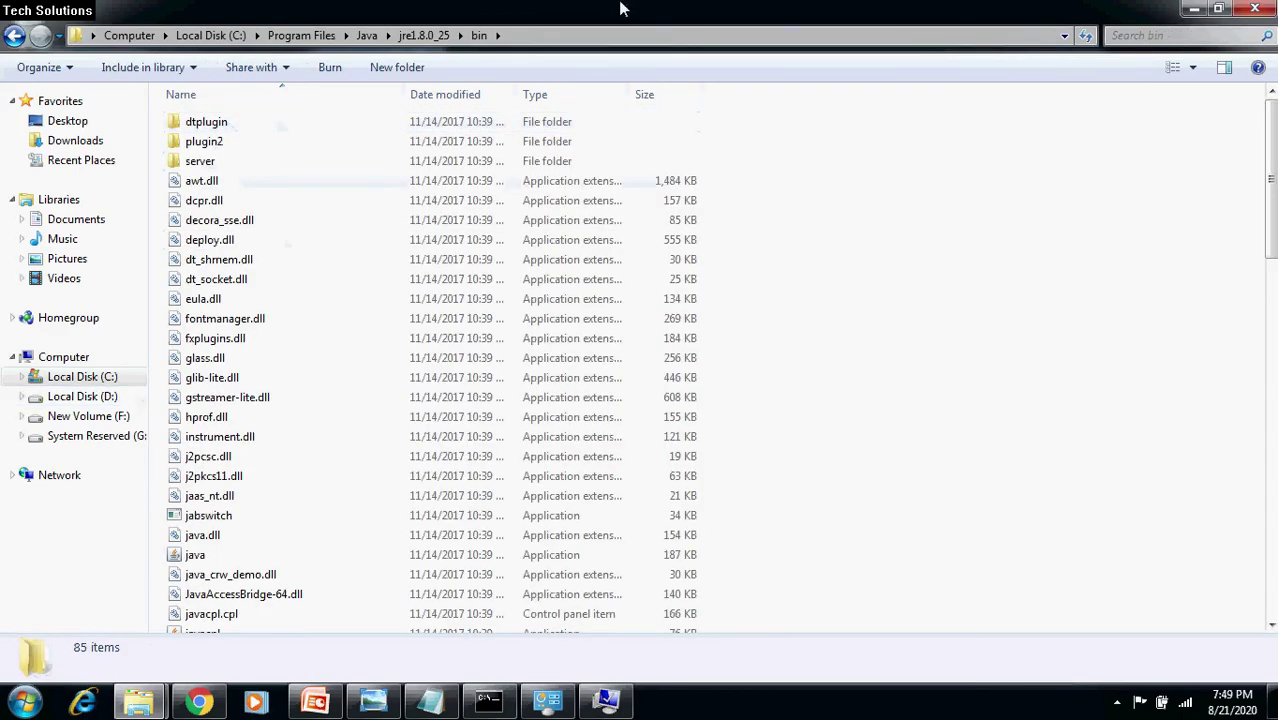
{"action": "left_click", "coordinate": [600, 35]}
{"action": "right_click", "coordinate": [228, 36]}
{"action": "left_click", "coordinate": [331, 106]}
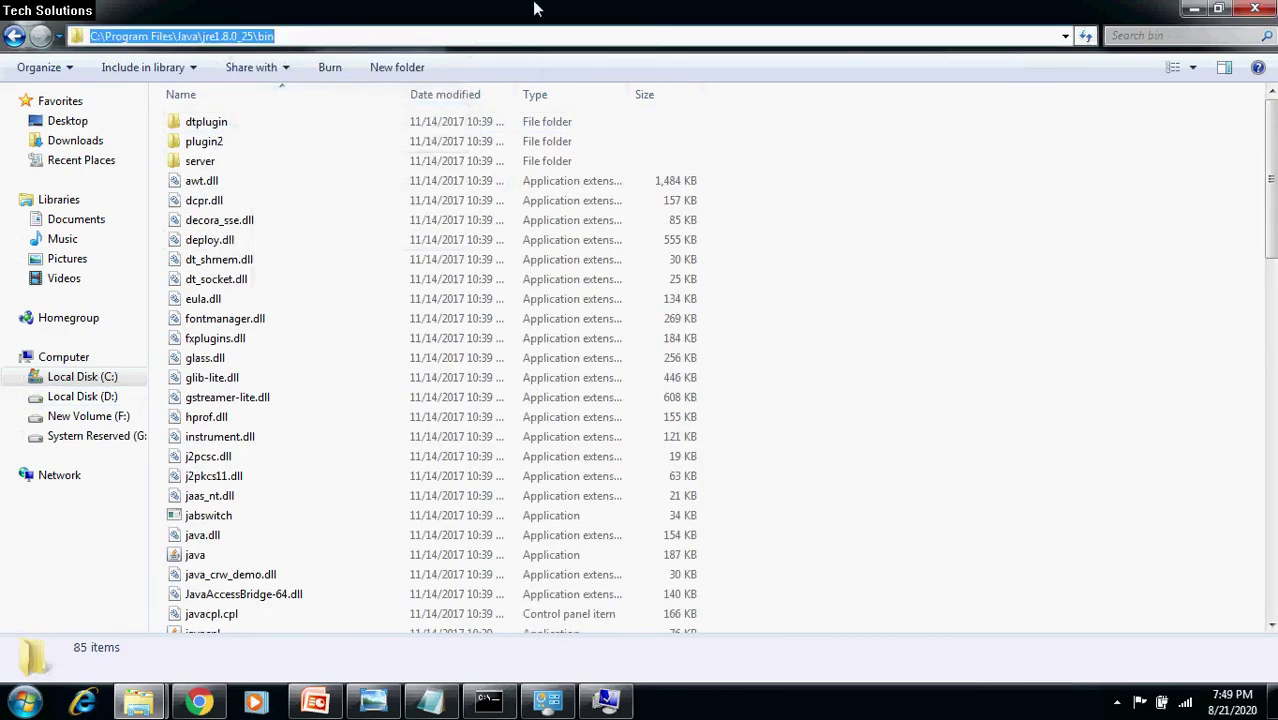
{"action": "key", "text": "alt+Tab"}
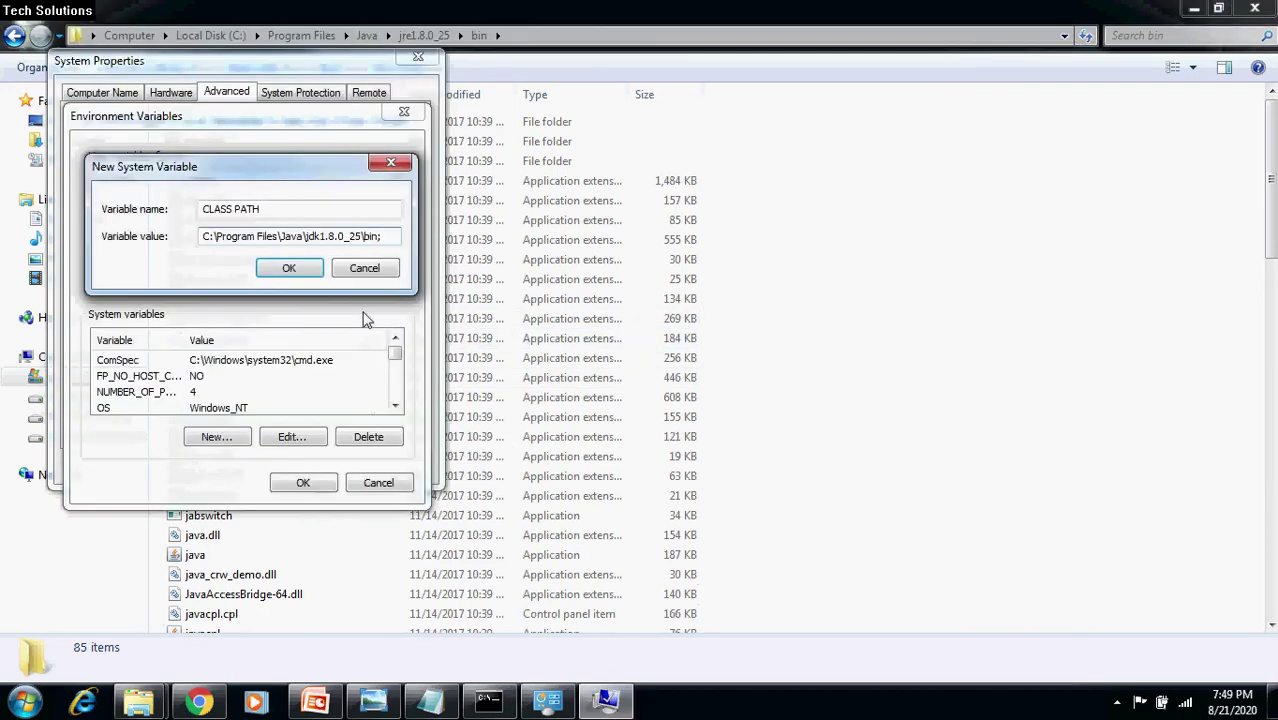
{"action": "left_click", "coordinate": [374, 237]}
{"action": "key", "text": "ctrl+v"}
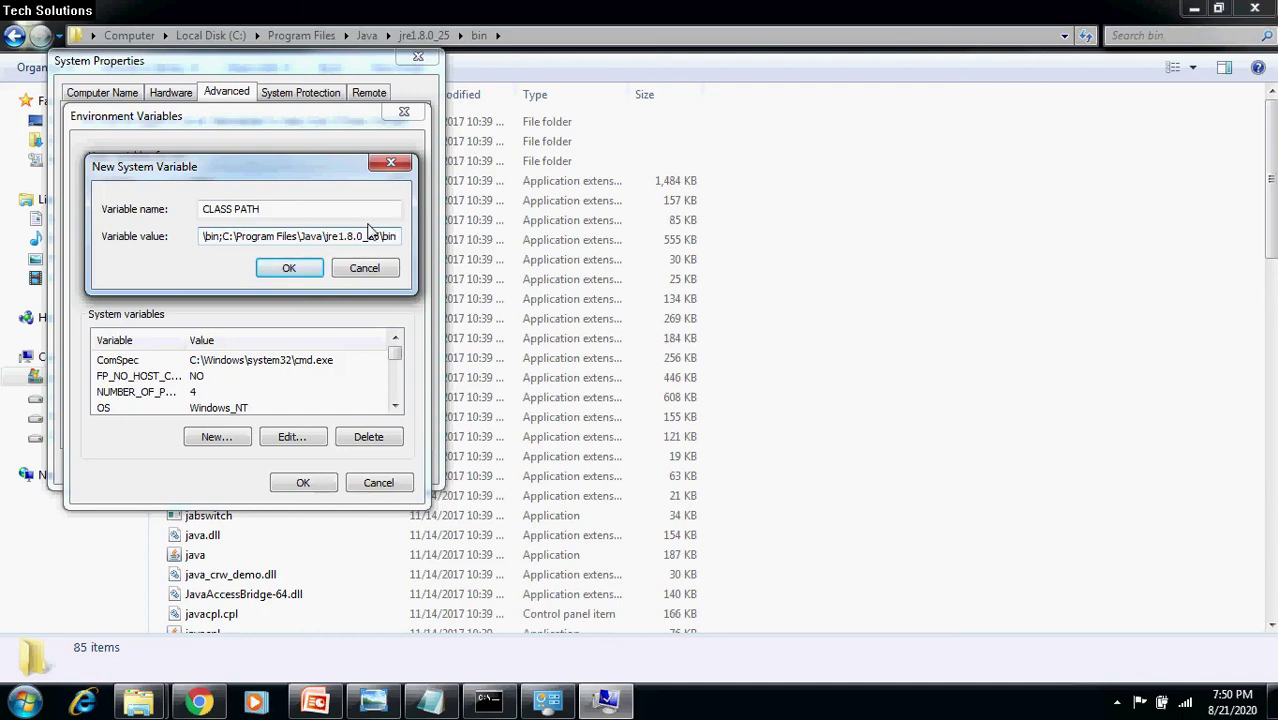
{"action": "type", "text": ";."}
{"action": "left_click", "coordinate": [289, 272]}
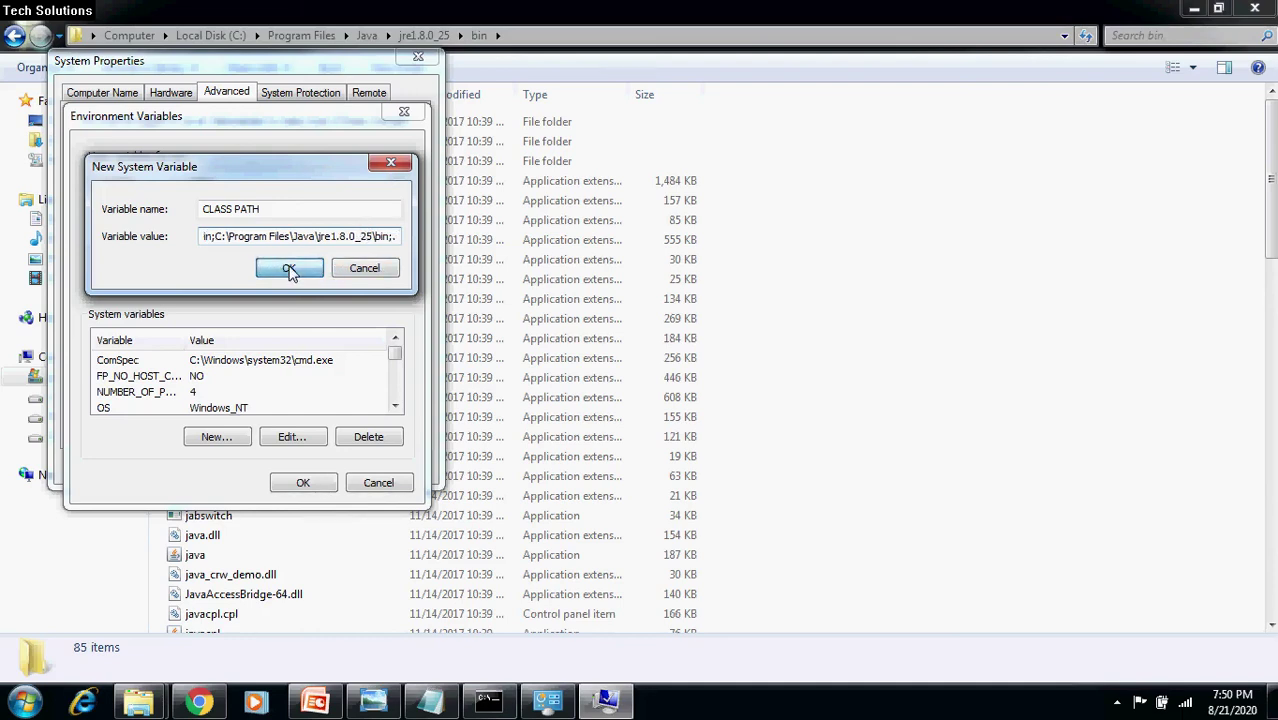
Confirm Environment Variables and System Properties with OK, then close the System window
{"action": "left_click", "coordinate": [303, 484]}
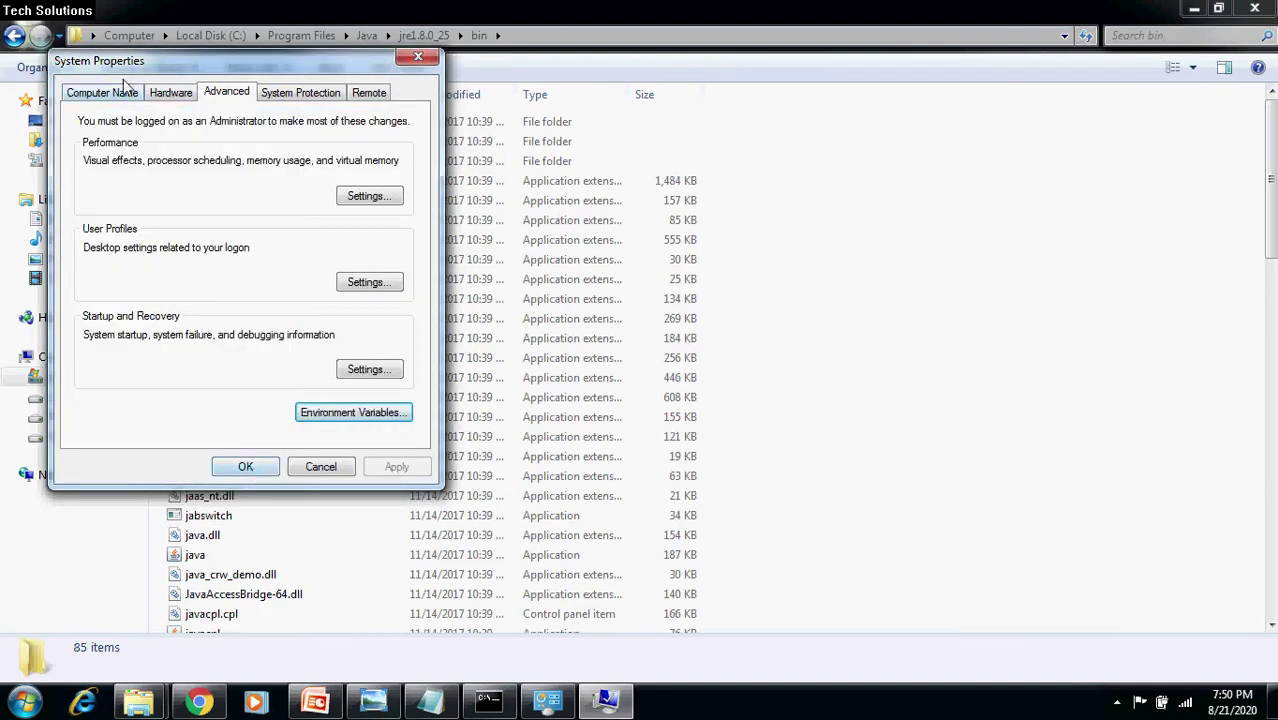
{"action": "left_click", "coordinate": [246, 468]}
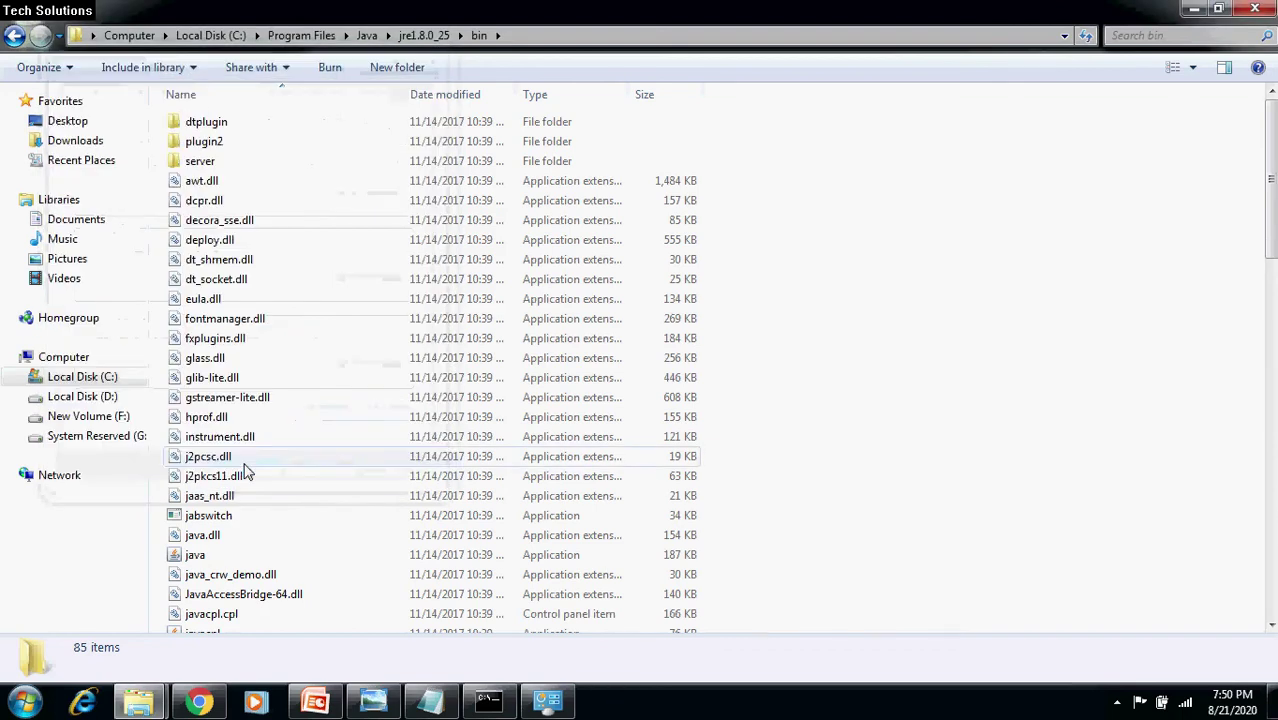
{"action": "left_click", "coordinate": [1077, 62]}
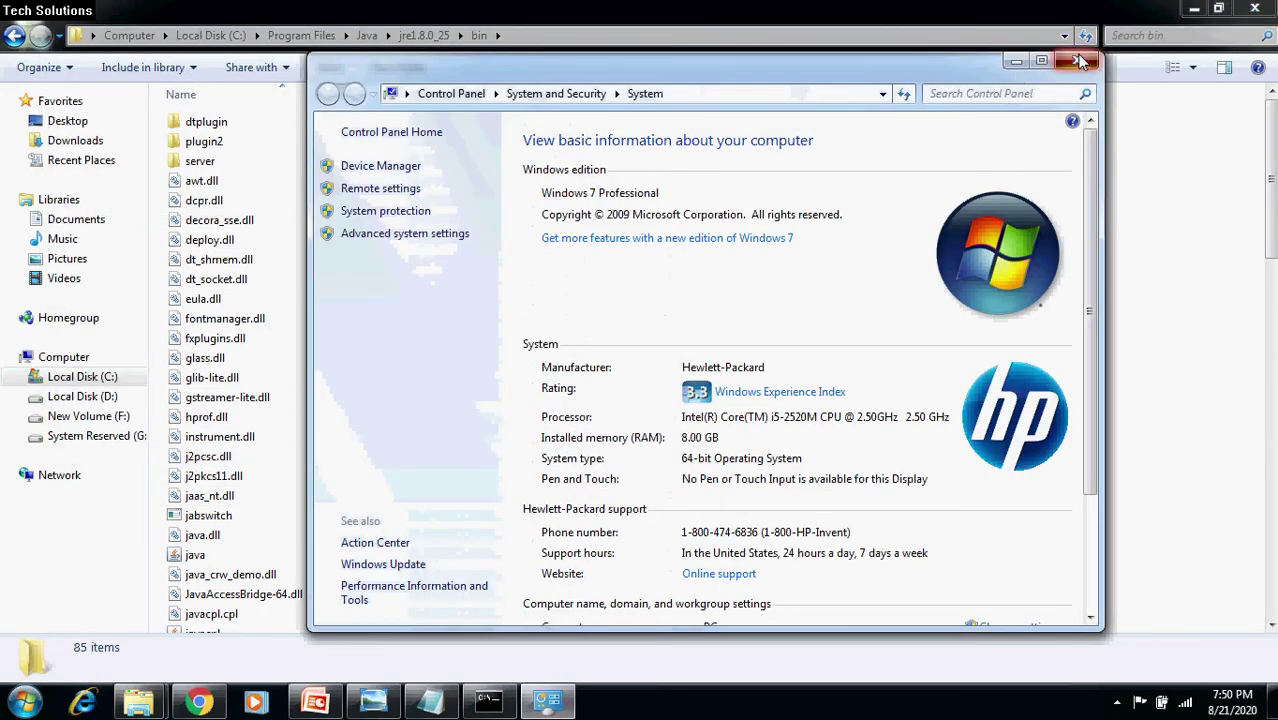
Bring back the old Command Prompt where javac failed and close it
{"action": "left_click", "coordinate": [515, 703]}
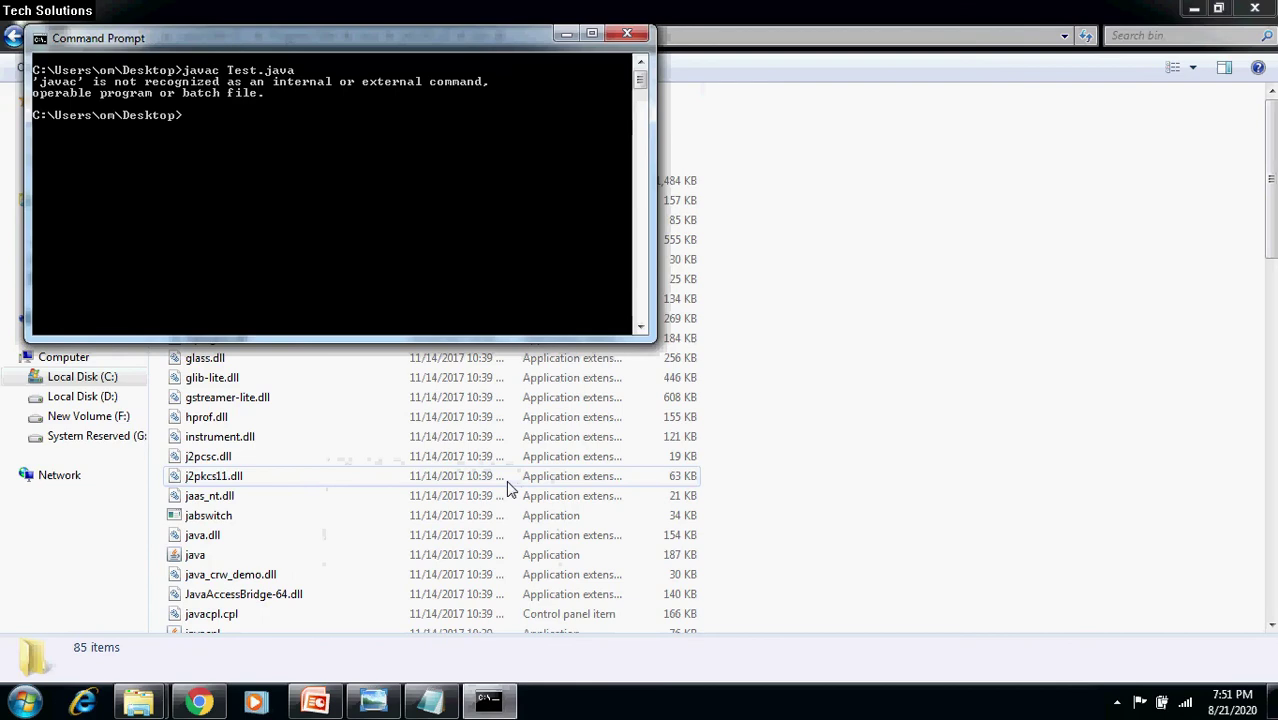
{"action": "left_click", "coordinate": [625, 33]}
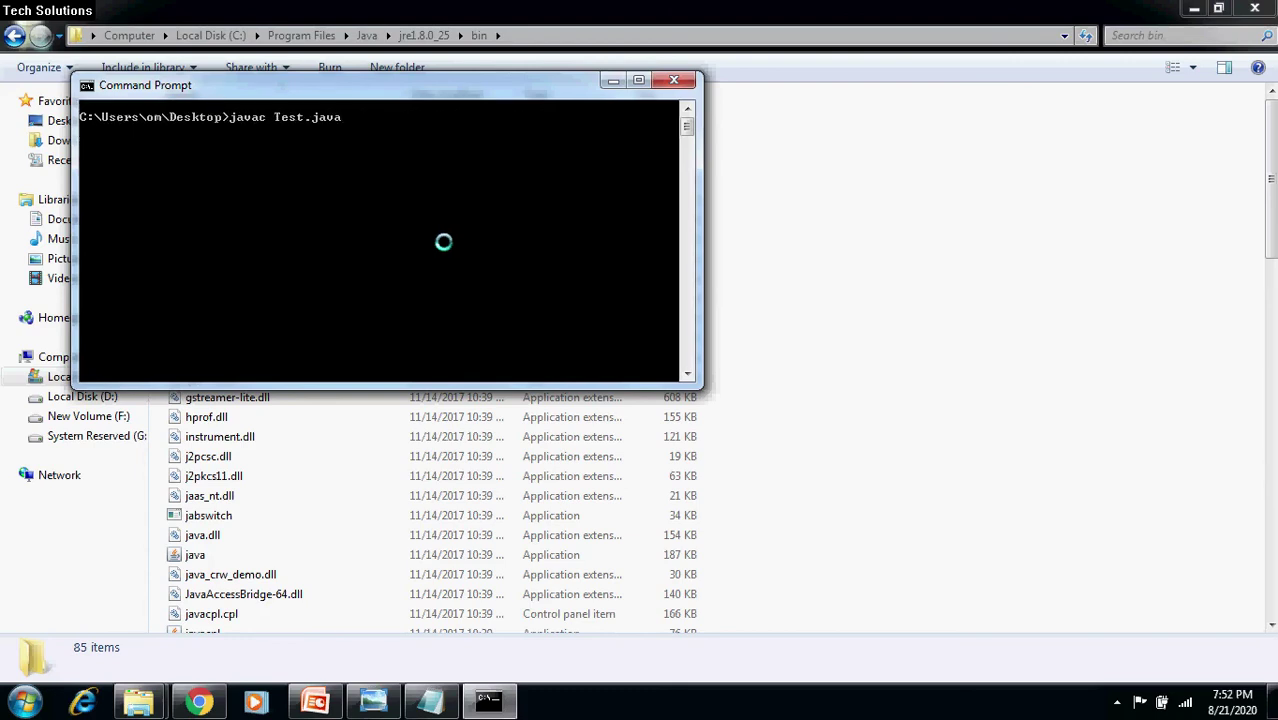
Compile Test.java with javac, then run java Test to print Hello JAVA
{"action": "key", "text": "Return"}
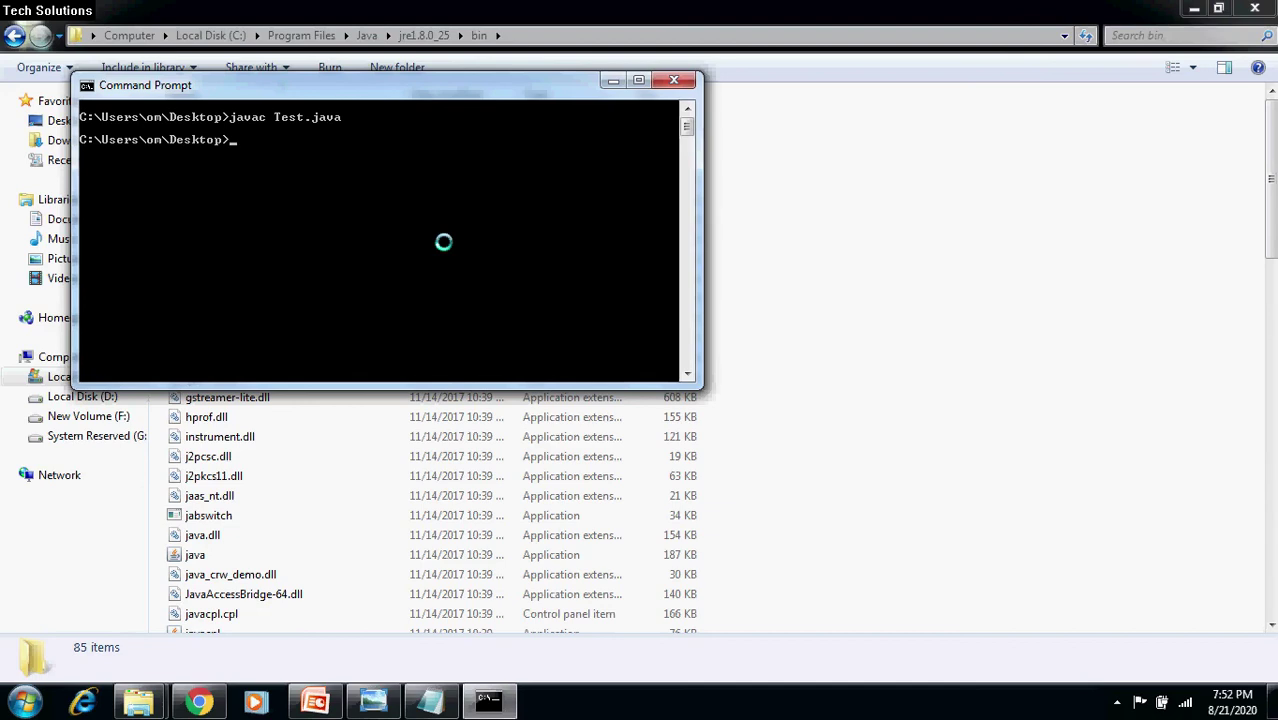
{"action": "type", "text": "java Test"}
{"action": "key", "text": "Return"}
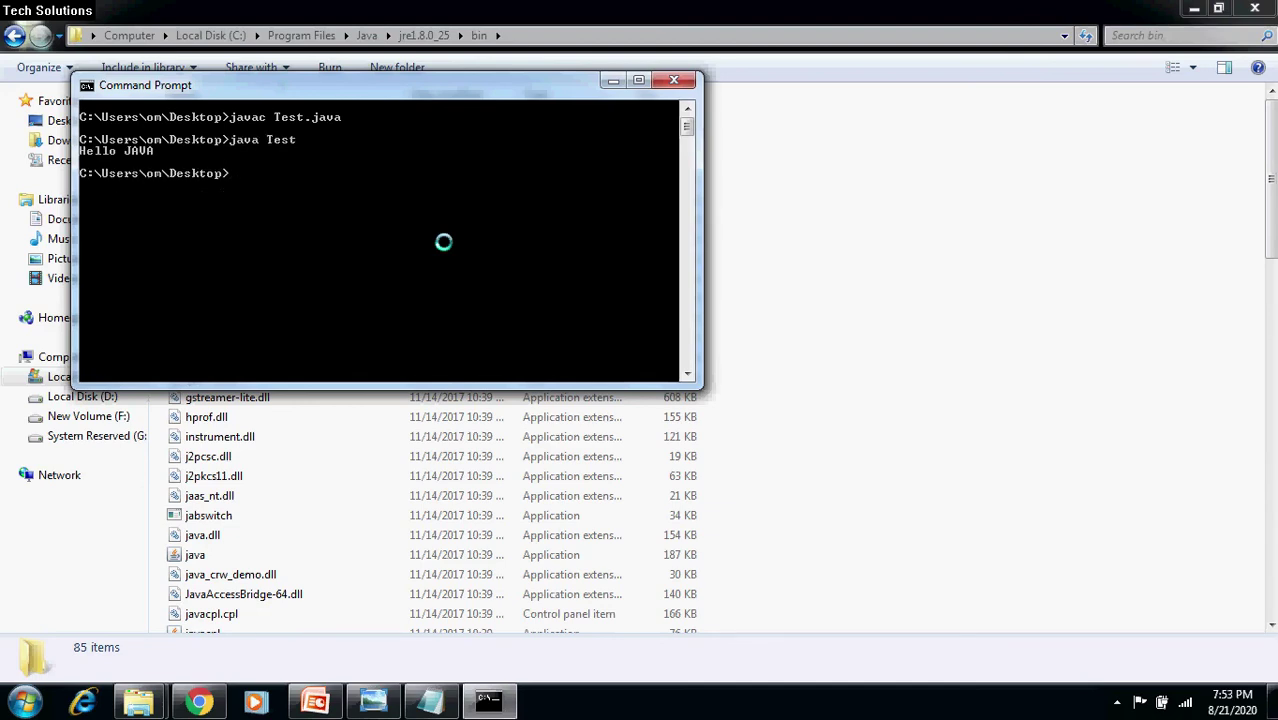